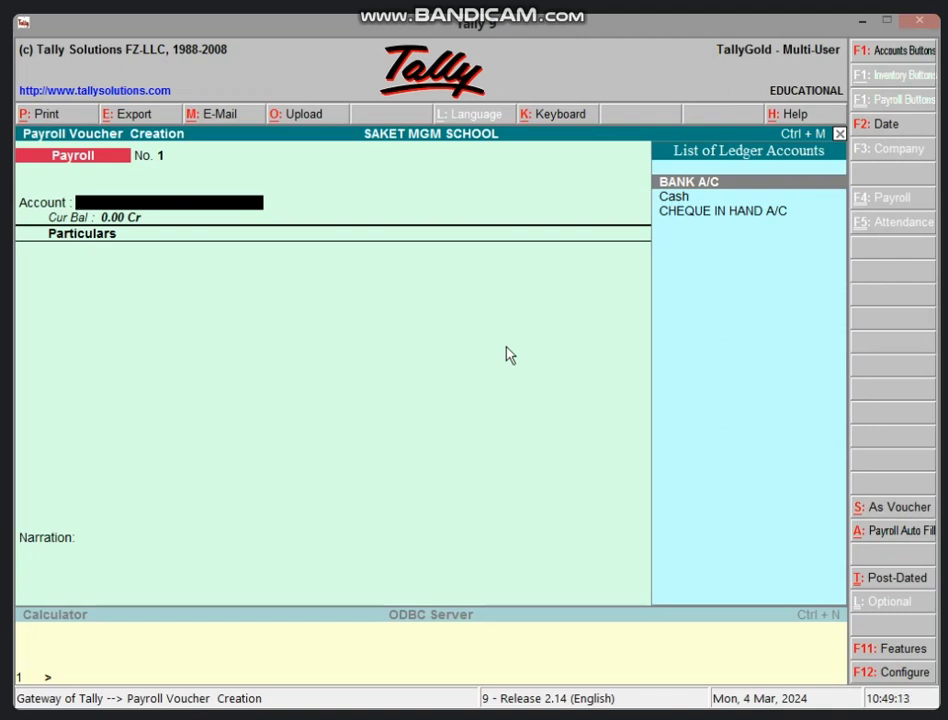
Set Cash as the payroll voucher's account and add the second listed employee to the particulars.
key("Down")
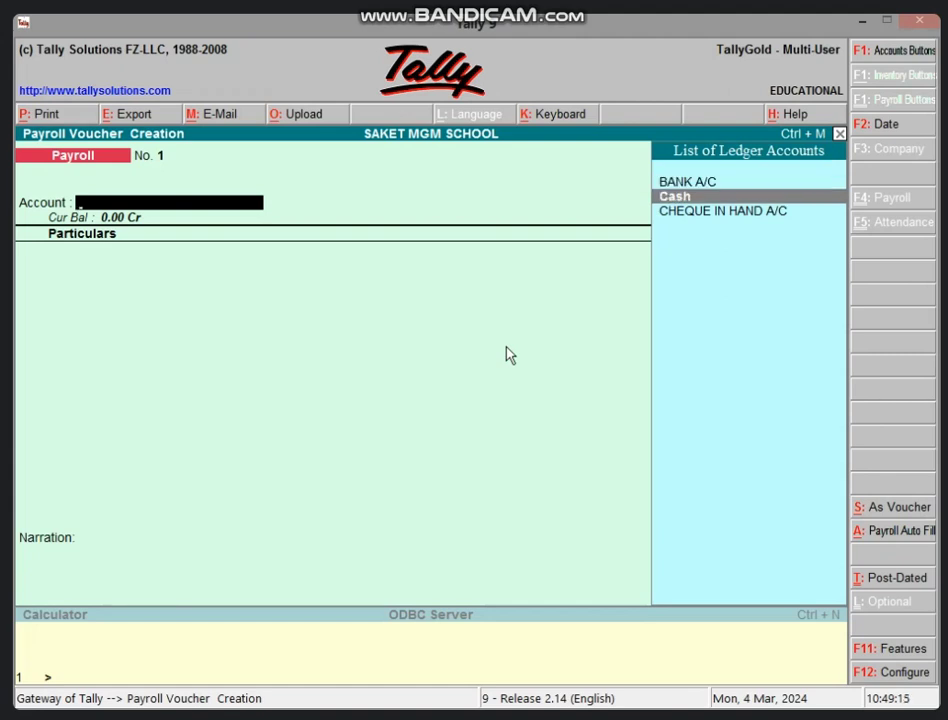
key("Up")
key("Down")
key("Return")
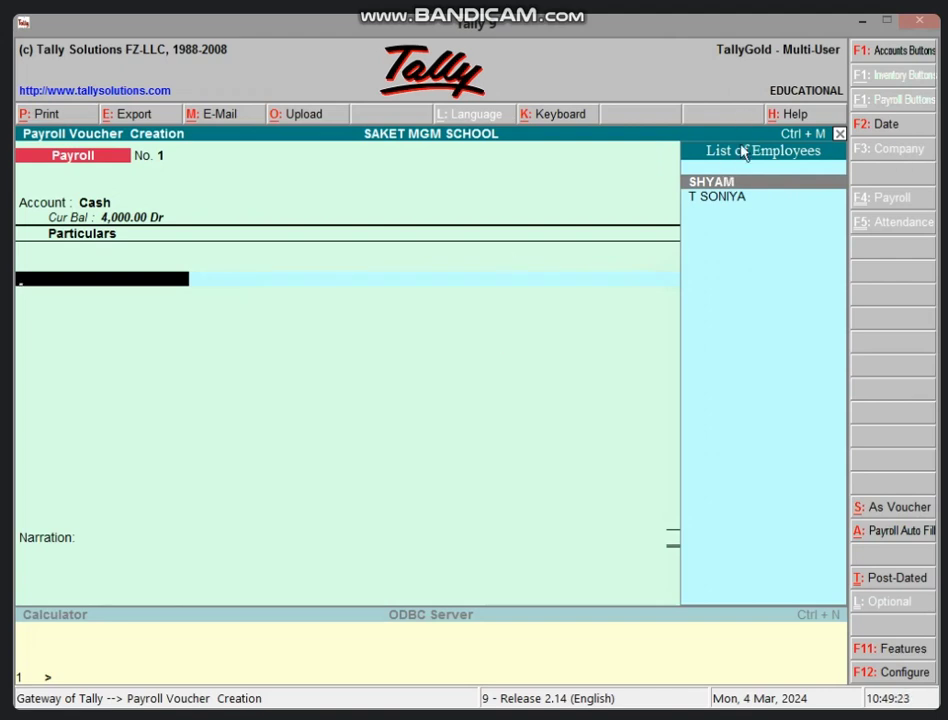
left_click(753, 203)
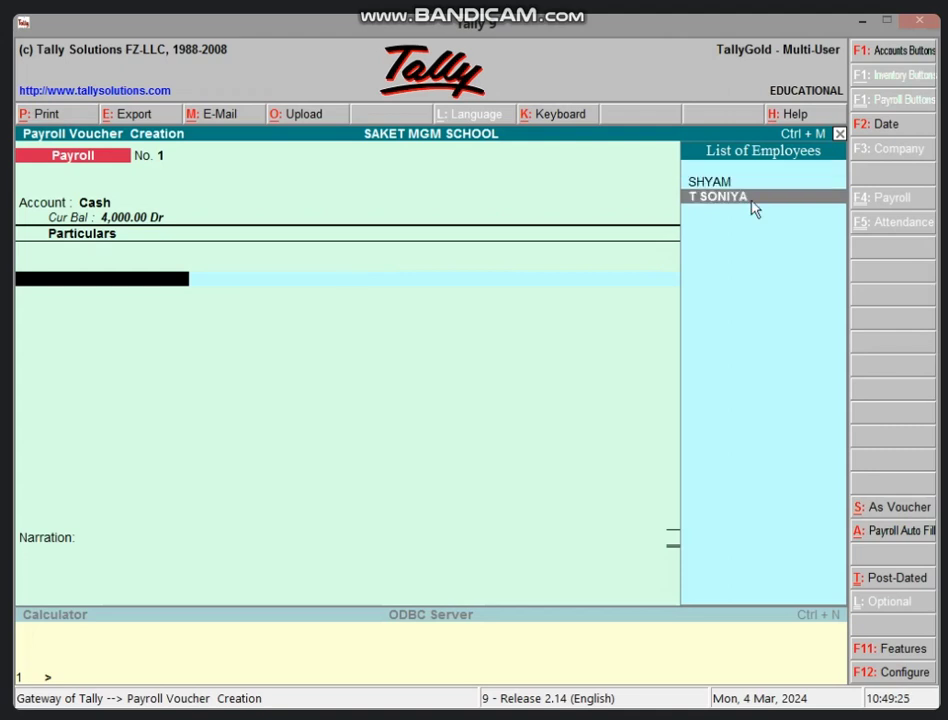
left_click(753, 203)
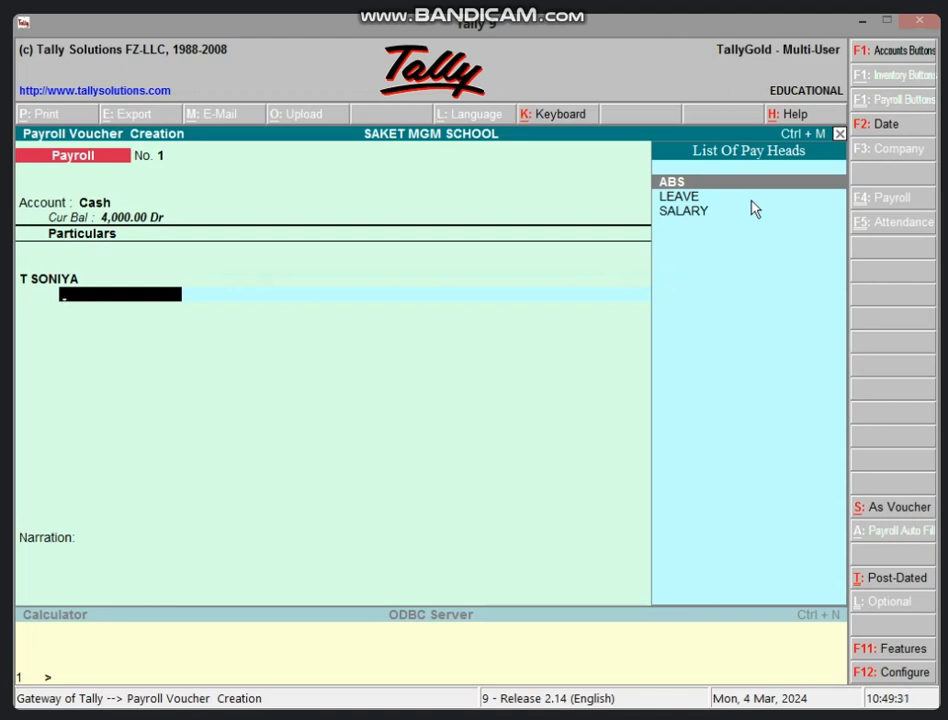
Add the SALARY pay head for this employee with an amount of 8000 Dr.
key("Down")
key("Down")
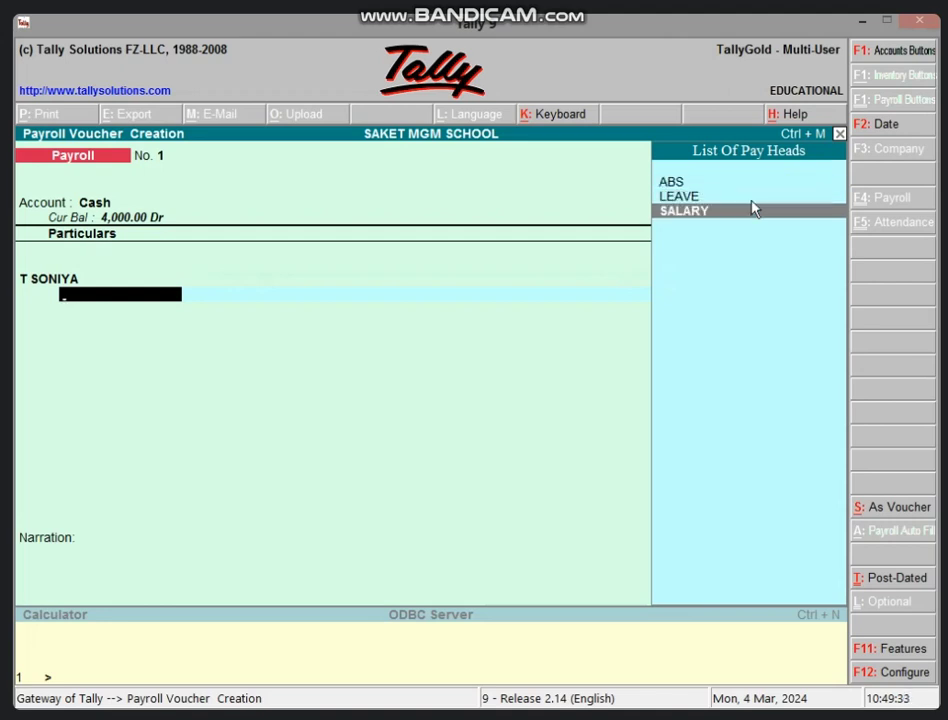
key("Return")
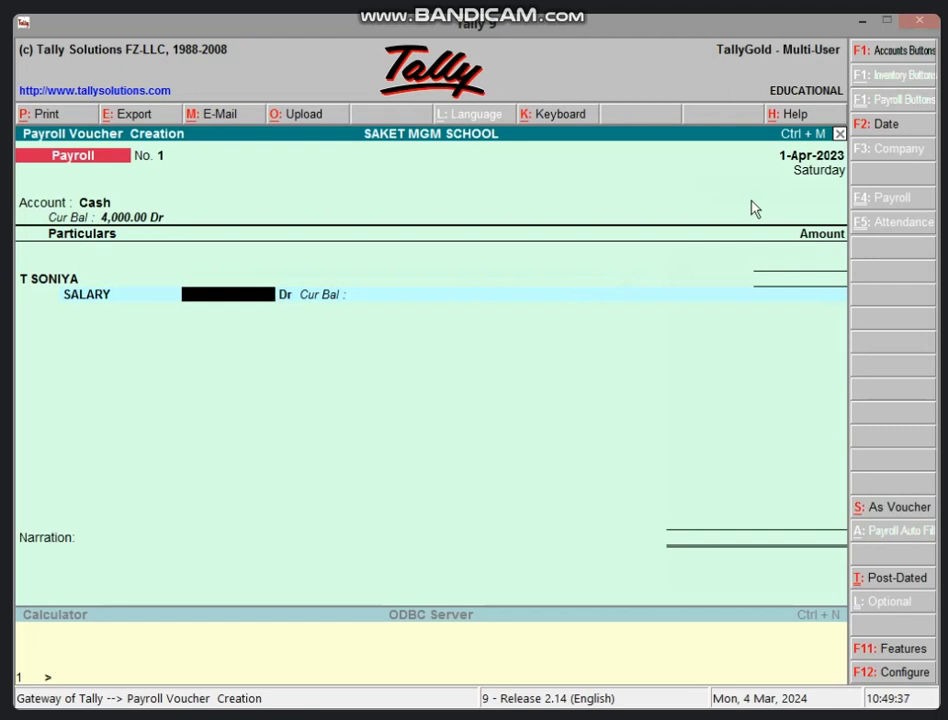
type("10")
key("BackSpace")
key("BackSpace")
type("8000")
key("Return")
key("Return")
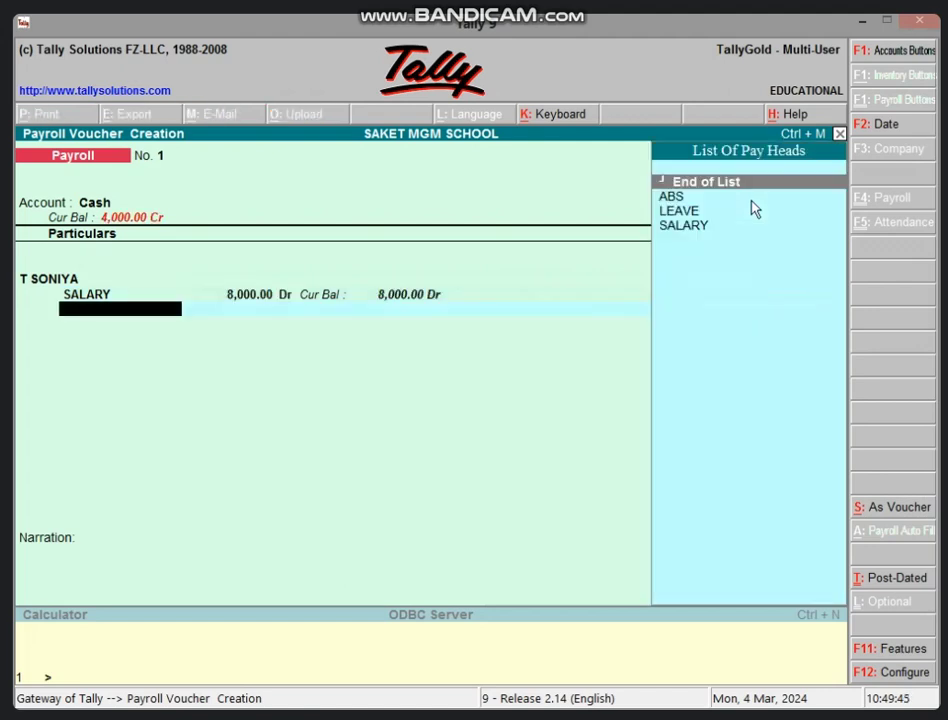
Add the LEAVE pay head for the same employee, calculate 8000/31 in the built-in calculator, and enter 258 Cr as its amount.
key("Down")
key("Down")
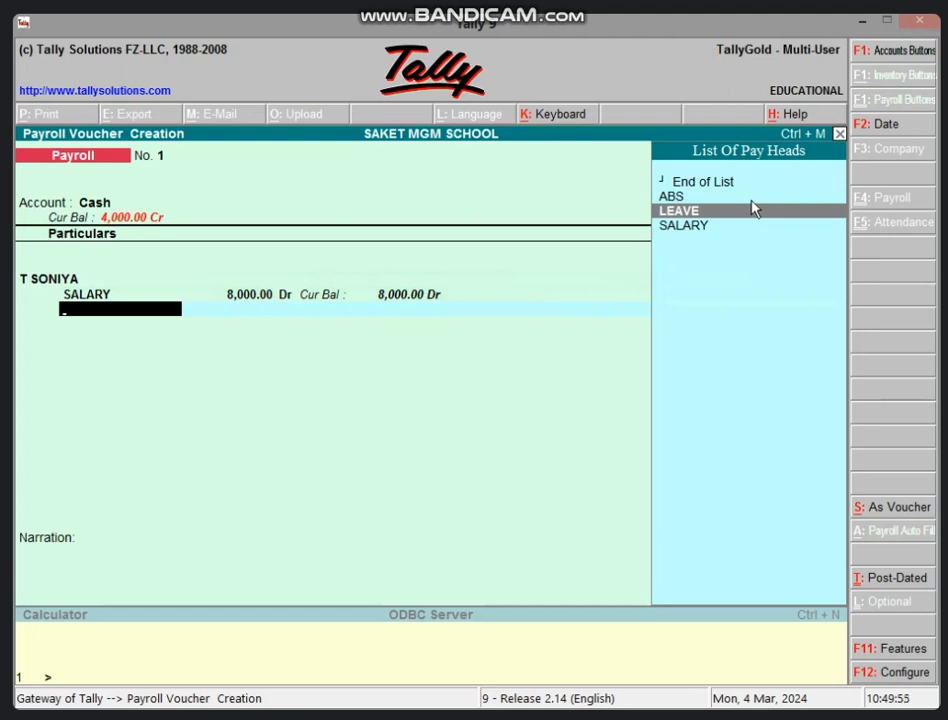
left_click(755, 210)
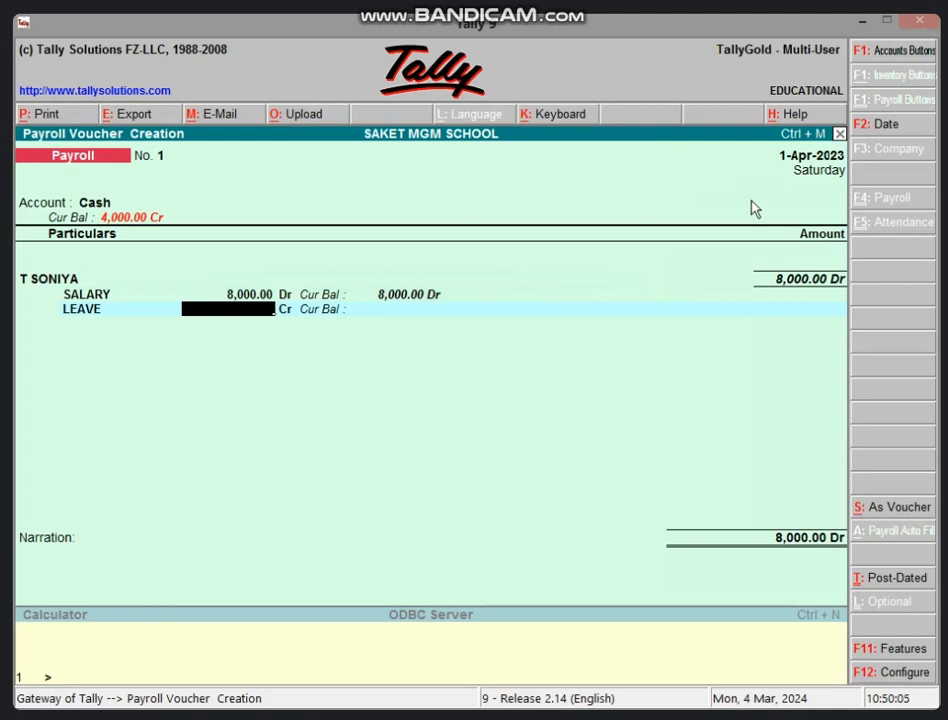
key("ctrl+n")
type("800")
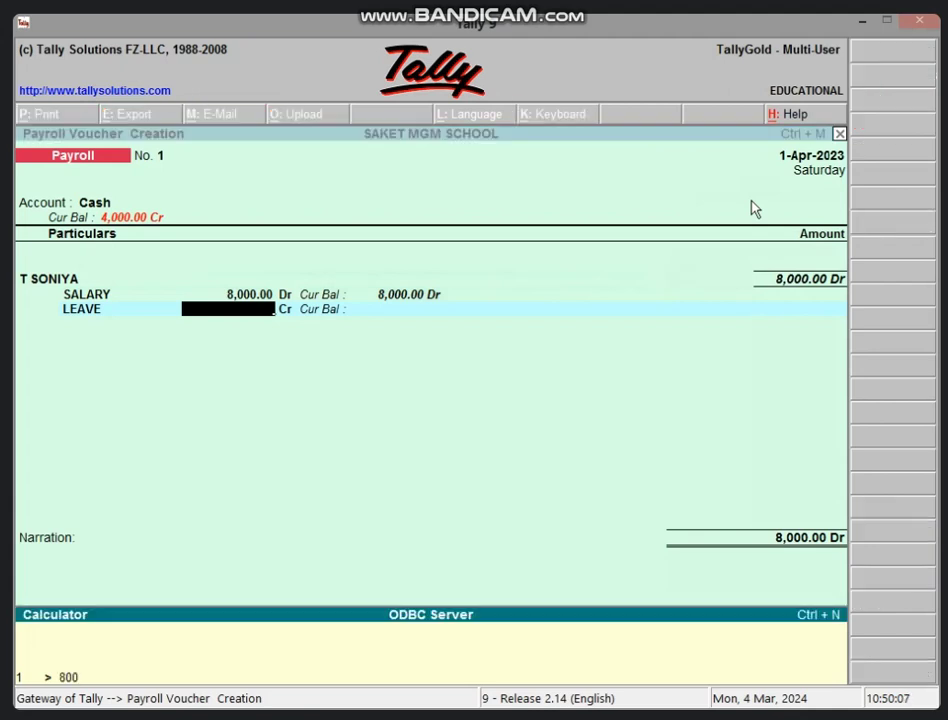
type("0/31")
key("Return")
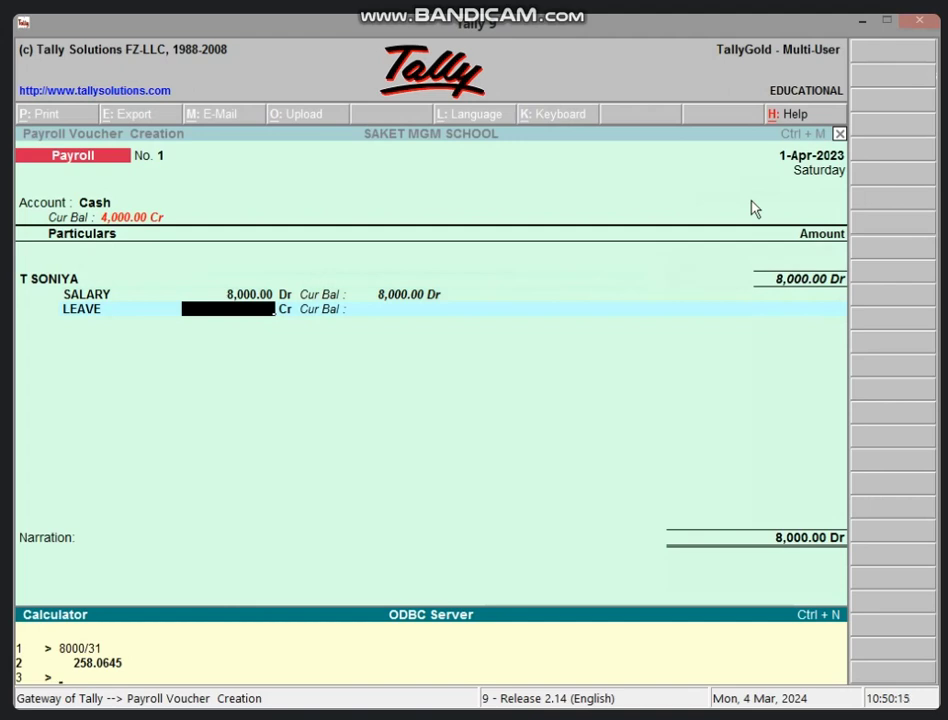
left_click(263, 316)
type("258")
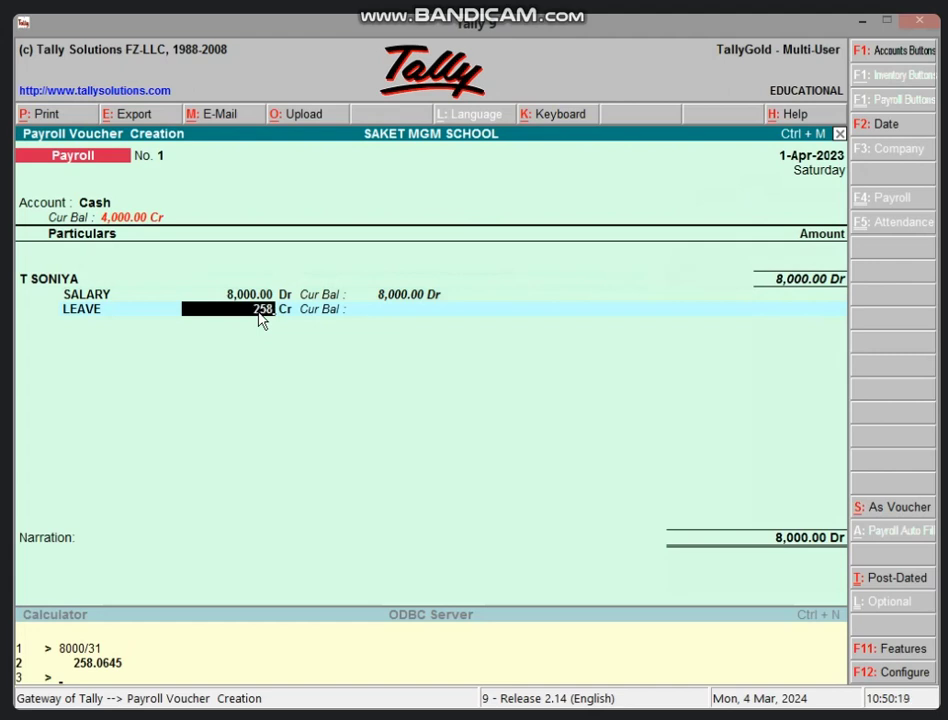
key("Return")
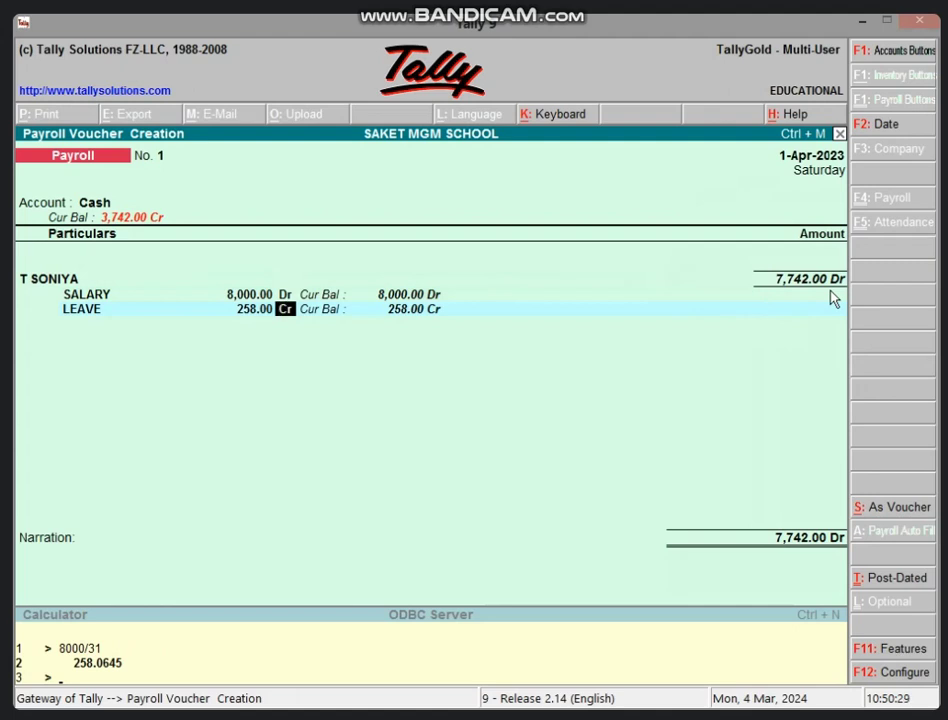
key("Return")
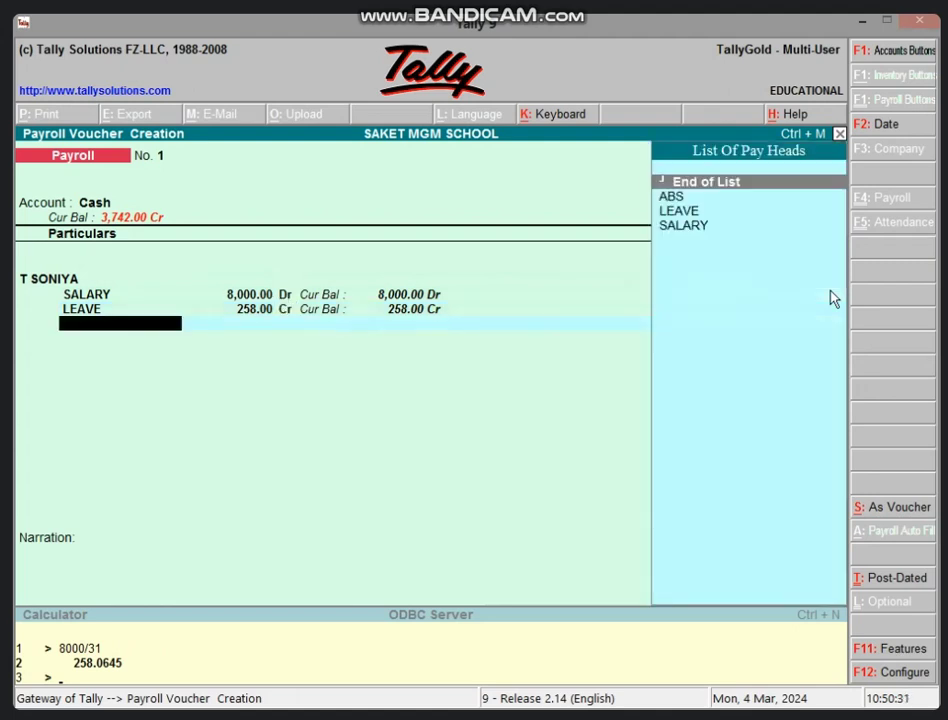
Add the ABS pay head and work out its deduction in the calculator with 258*2 and 8000/31*2.
key("Down")
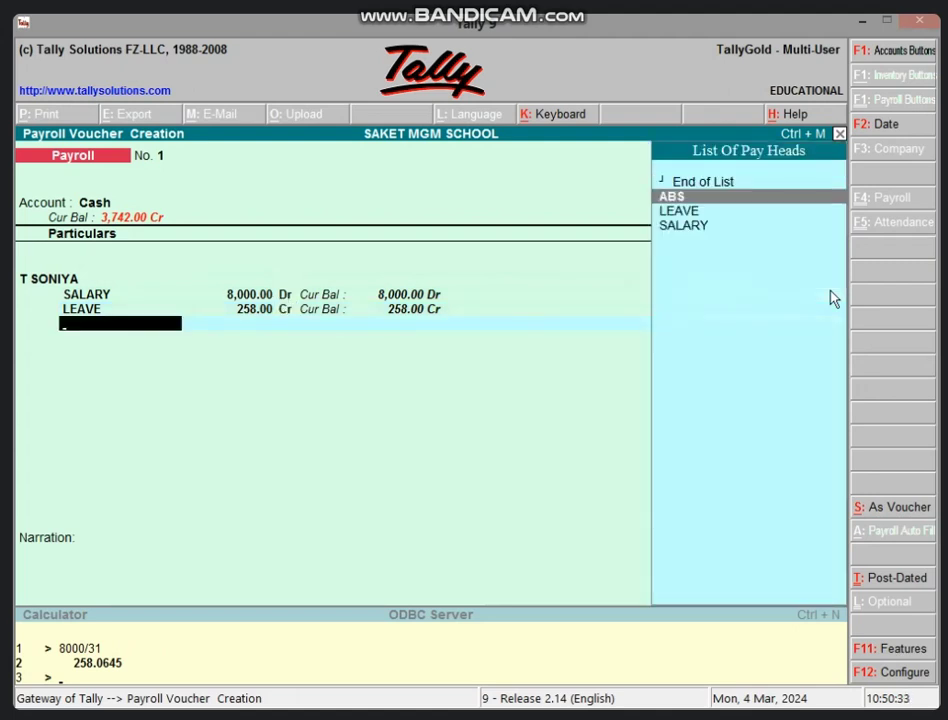
key("Return")
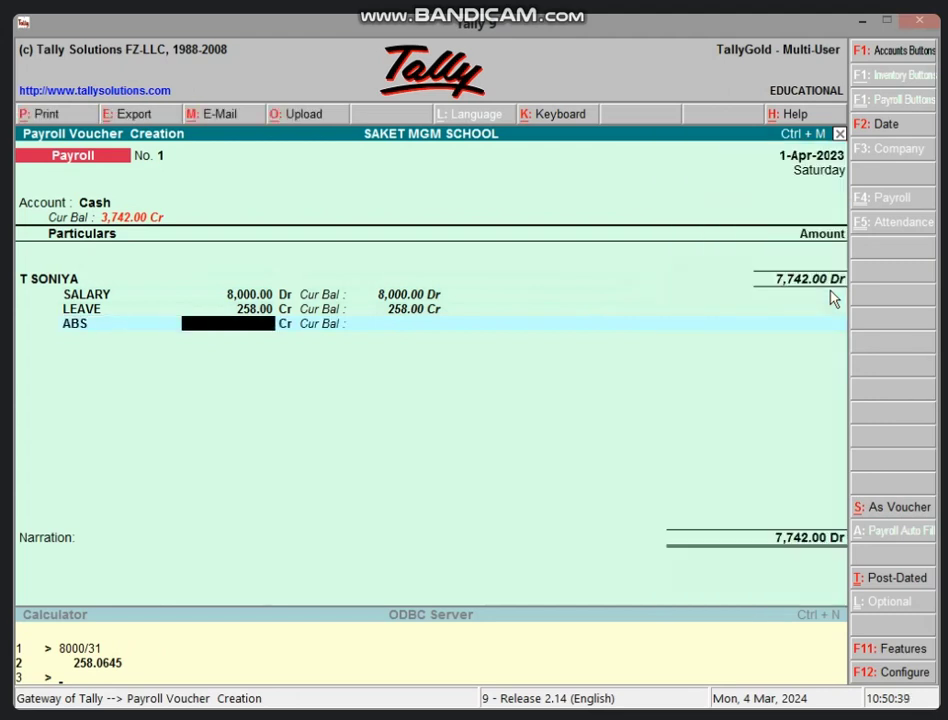
key("ctrl+n")
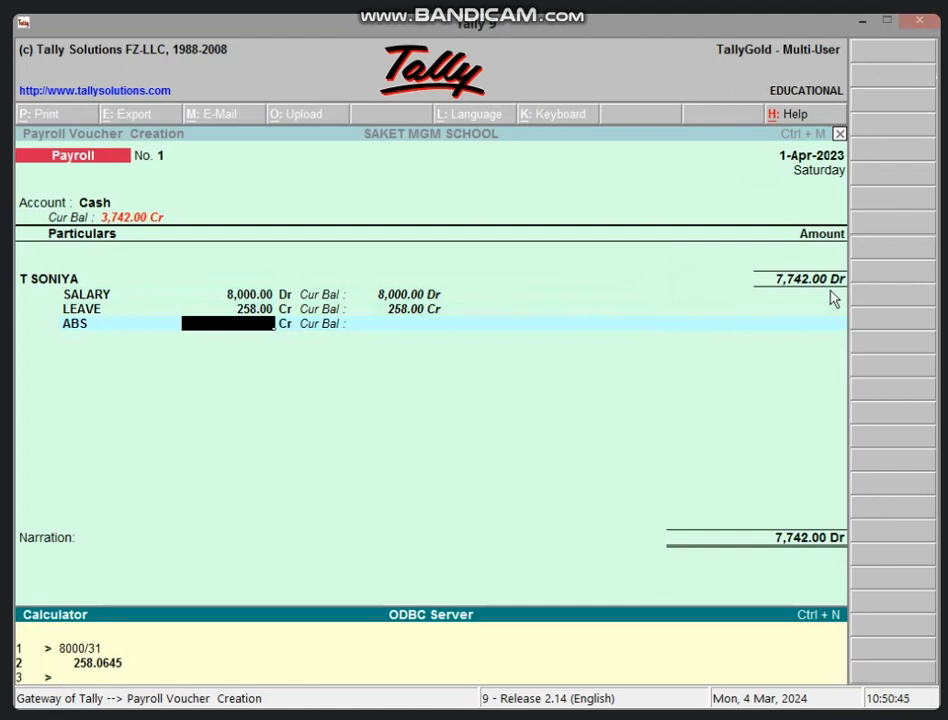
type("258*2")
key("super+c")
key("Return")
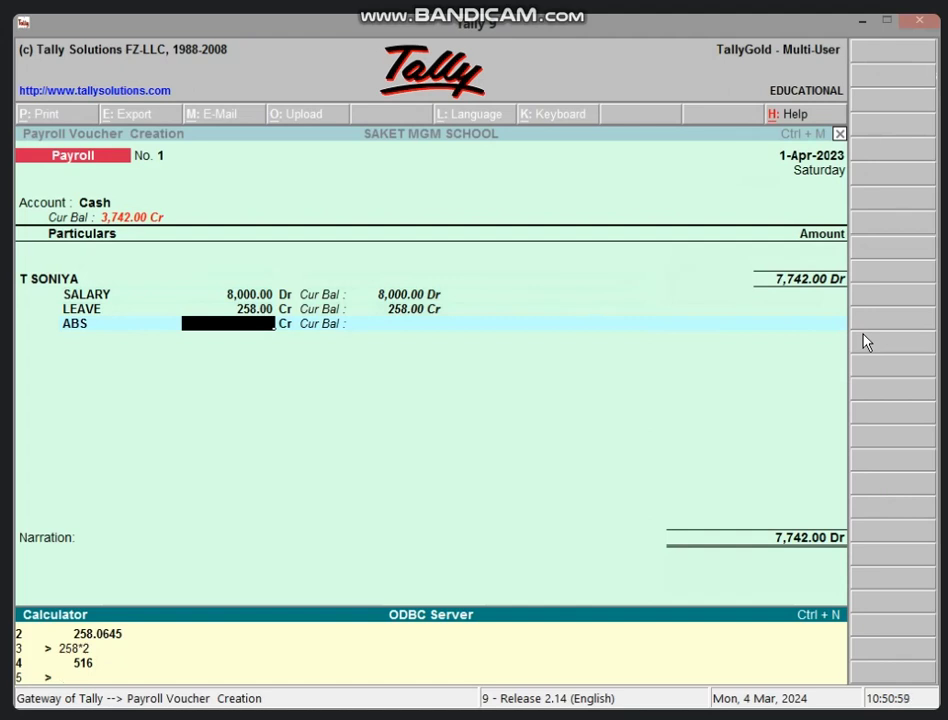
type("8000/31*2")
key("Return")
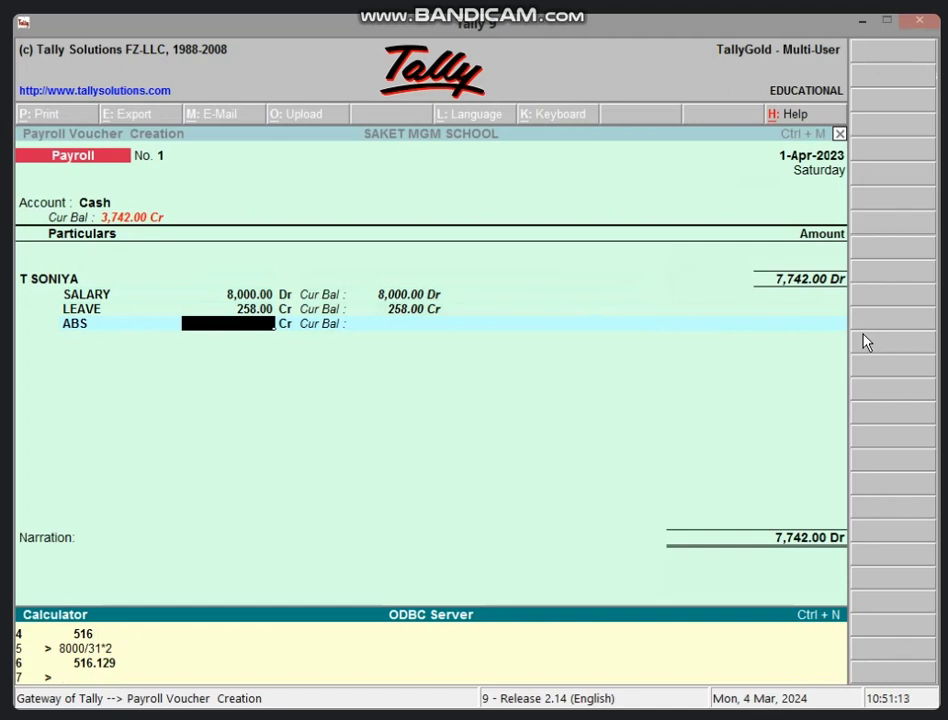
Enter 516 Cr as the ABS amount and end this employee's pay head list.
left_click(249, 335)
type("516")
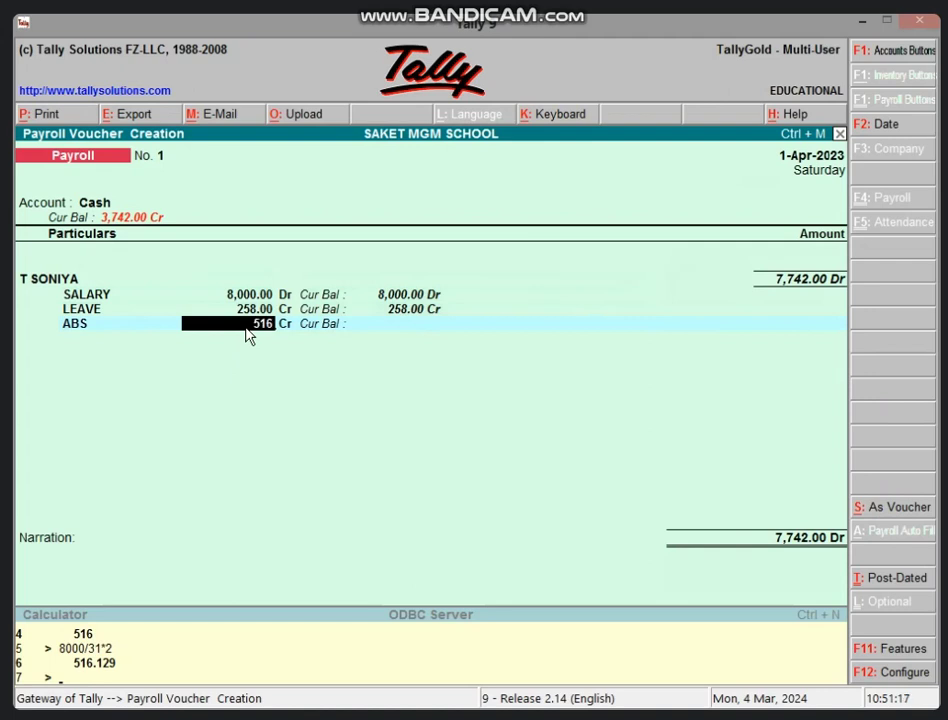
key("Return")
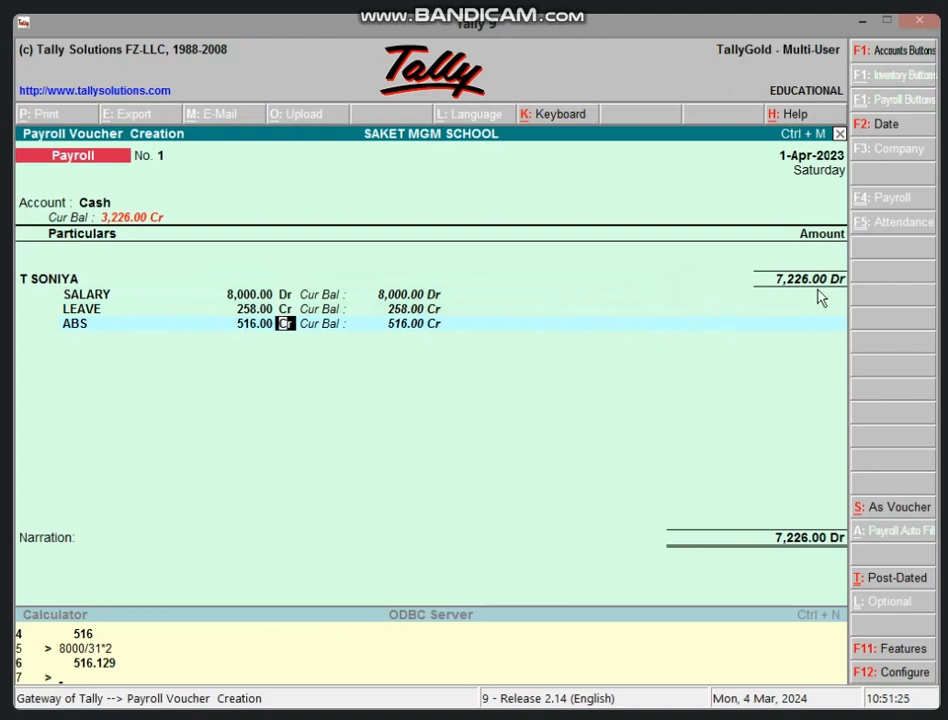
key("Return")
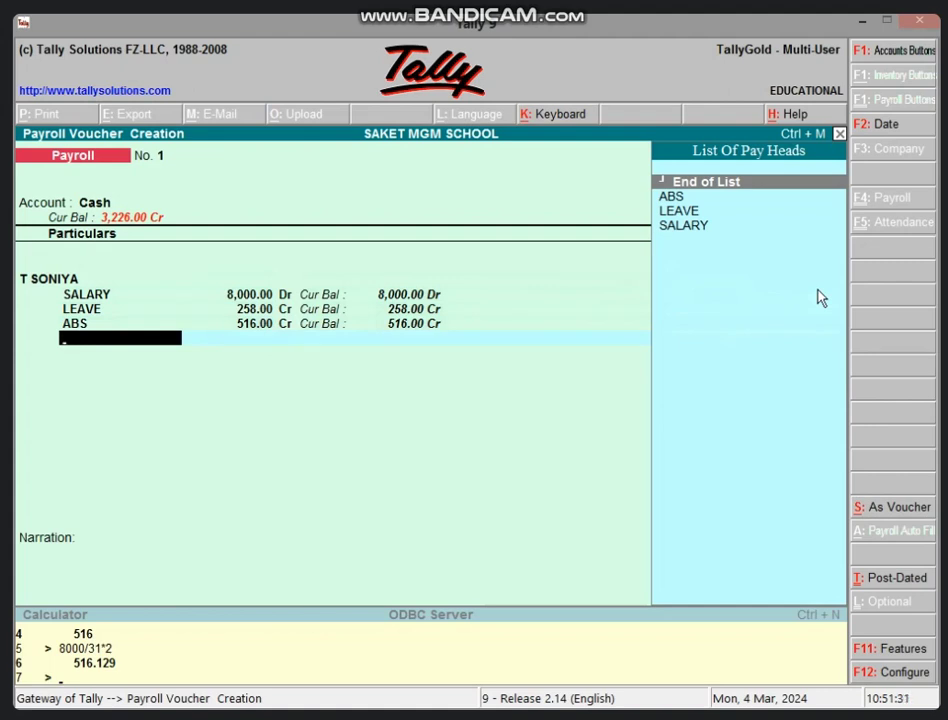
key("Return")
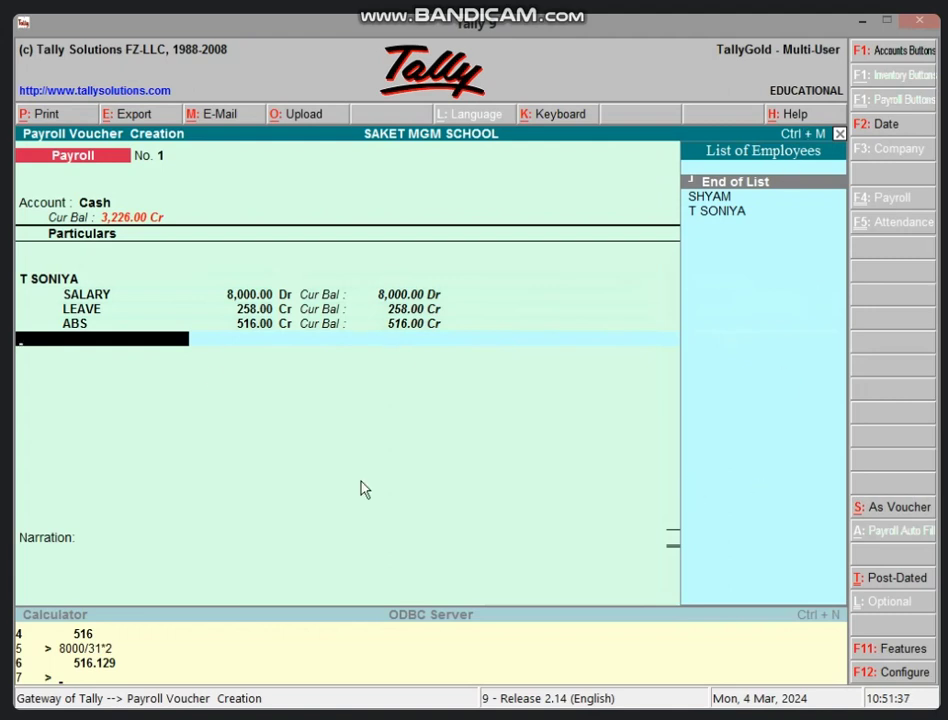
Add the first listed employee to the voucher with the SALARY pay head at 10000 Dr.
left_click(722, 198)
key("Up")
left_click(722, 198)
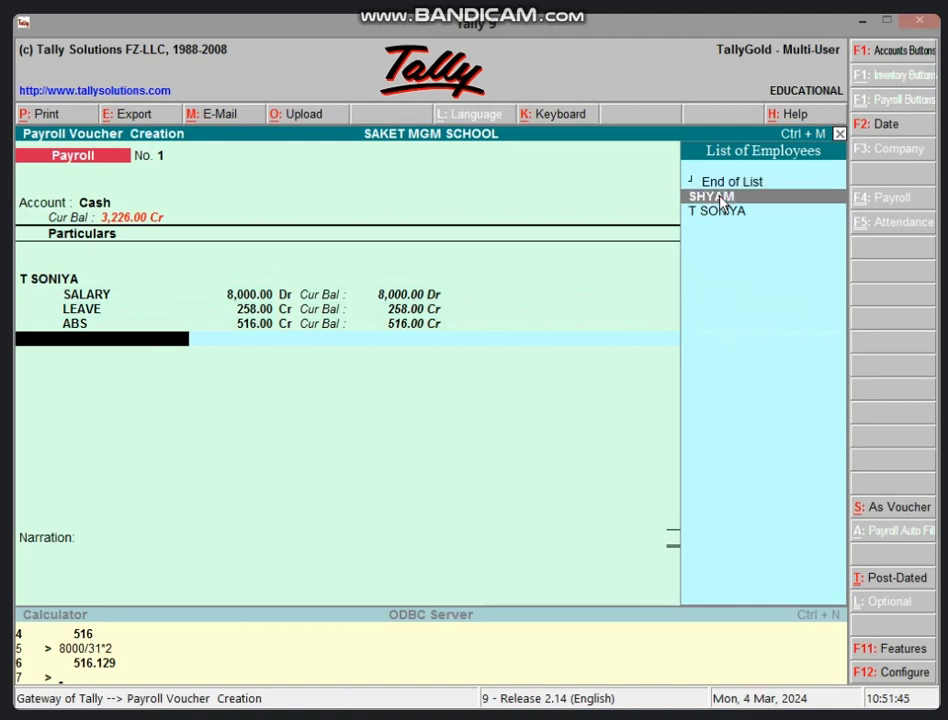
key("Return")
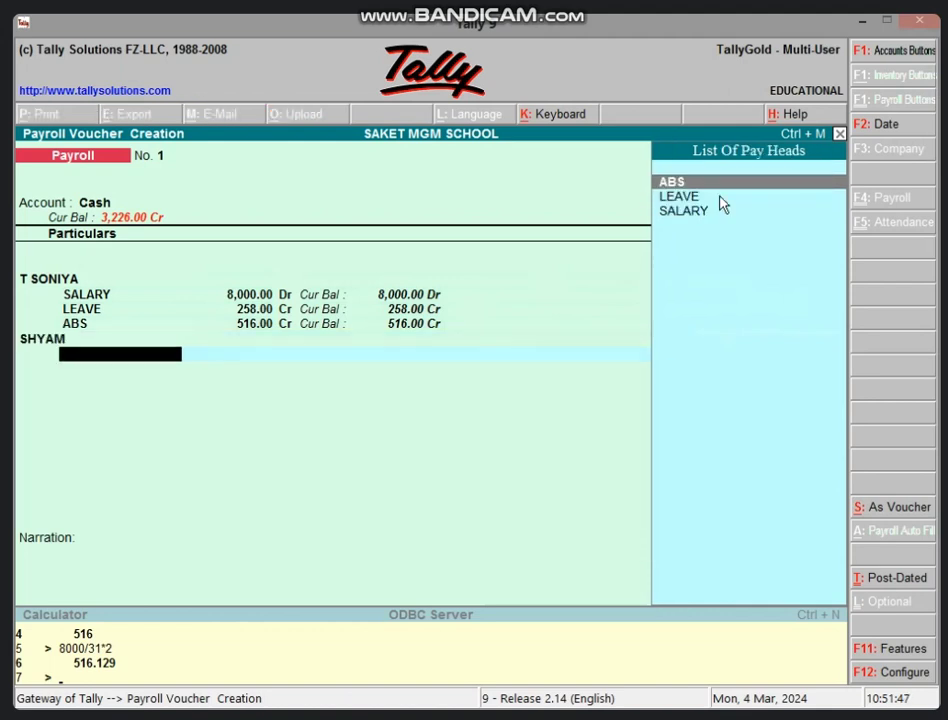
key("Down")
key("Down")
key("Return")
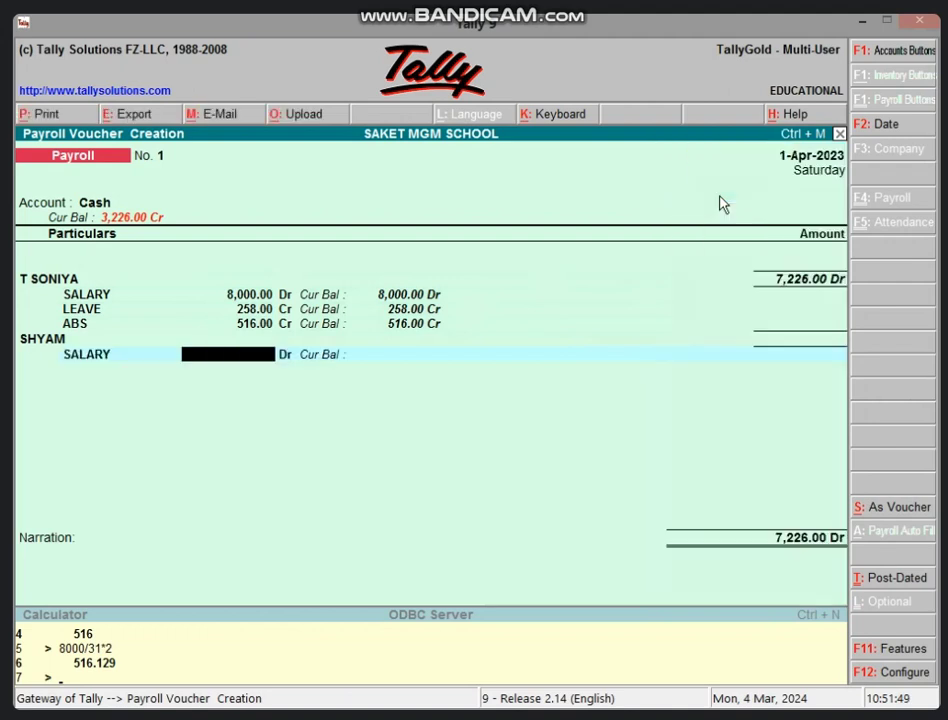
type("10000")
key("Return")
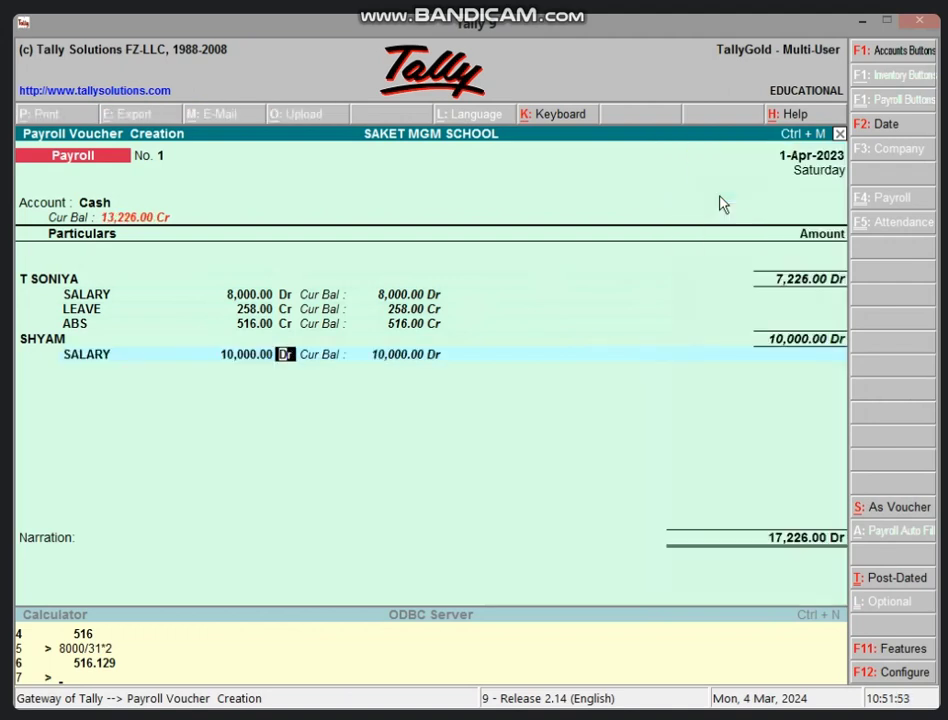
key("Return")
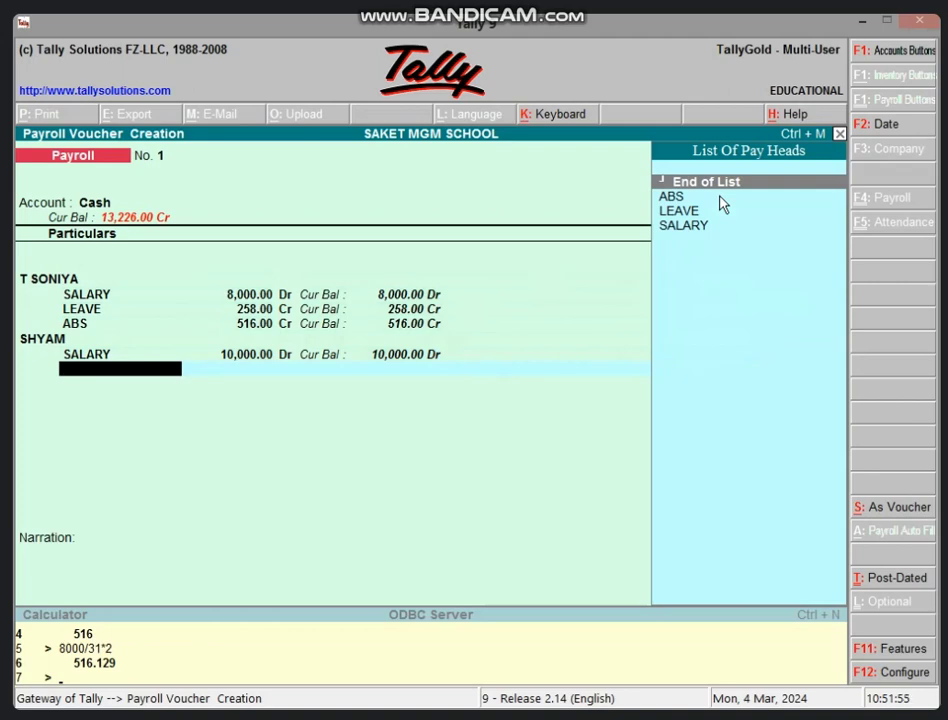
Add the LEAVE pay head for the second employee entry, calculate 10000/31, and enter 323 Cr as its amount.
key("Down")
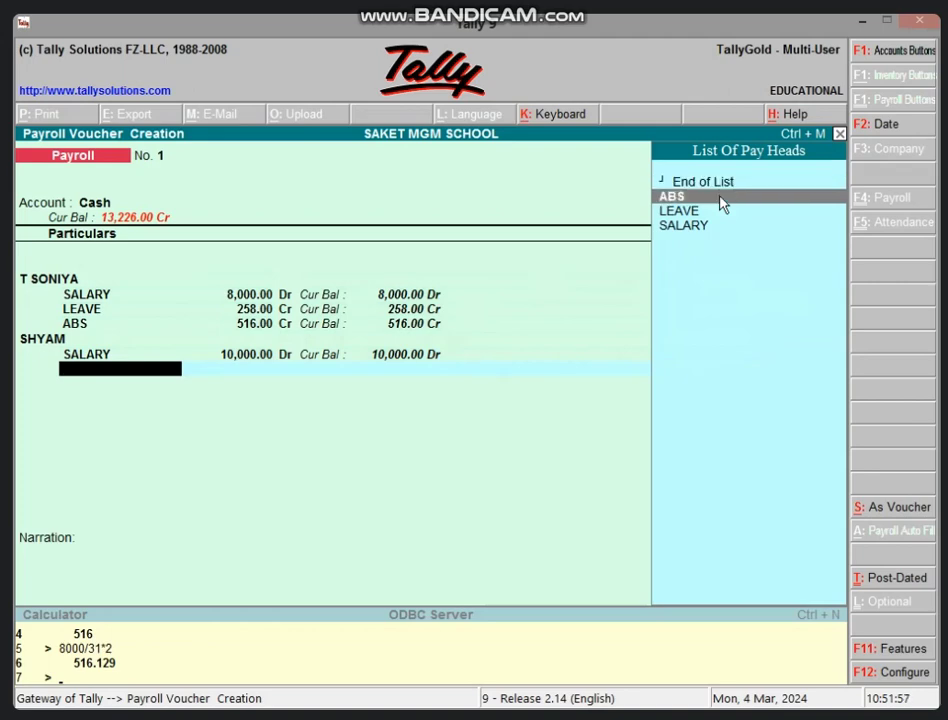
key("Down")
key("Return")
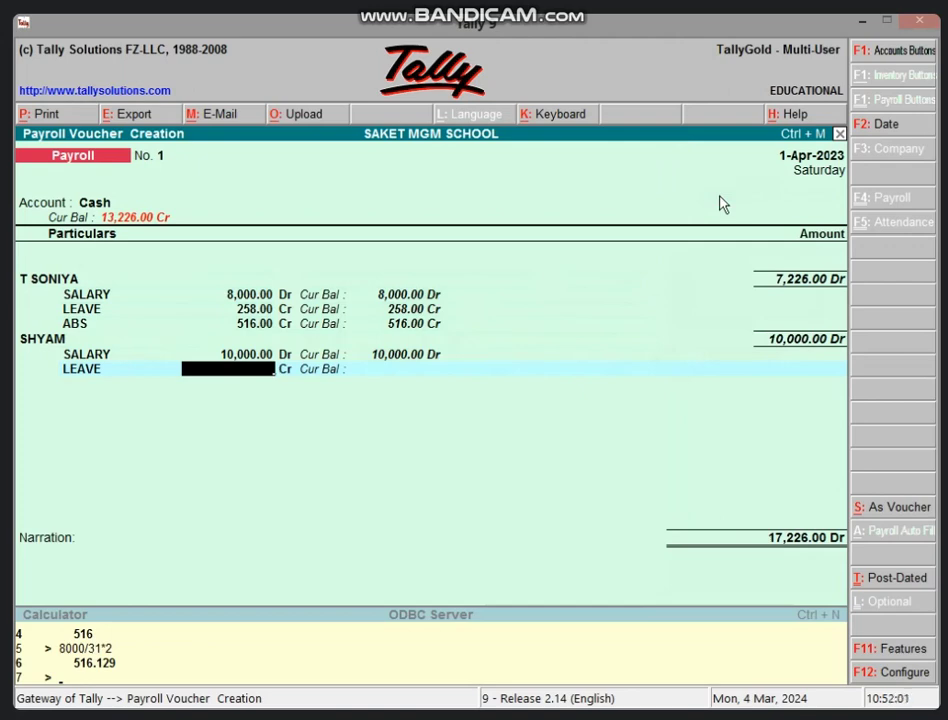
key("ctrl+n")
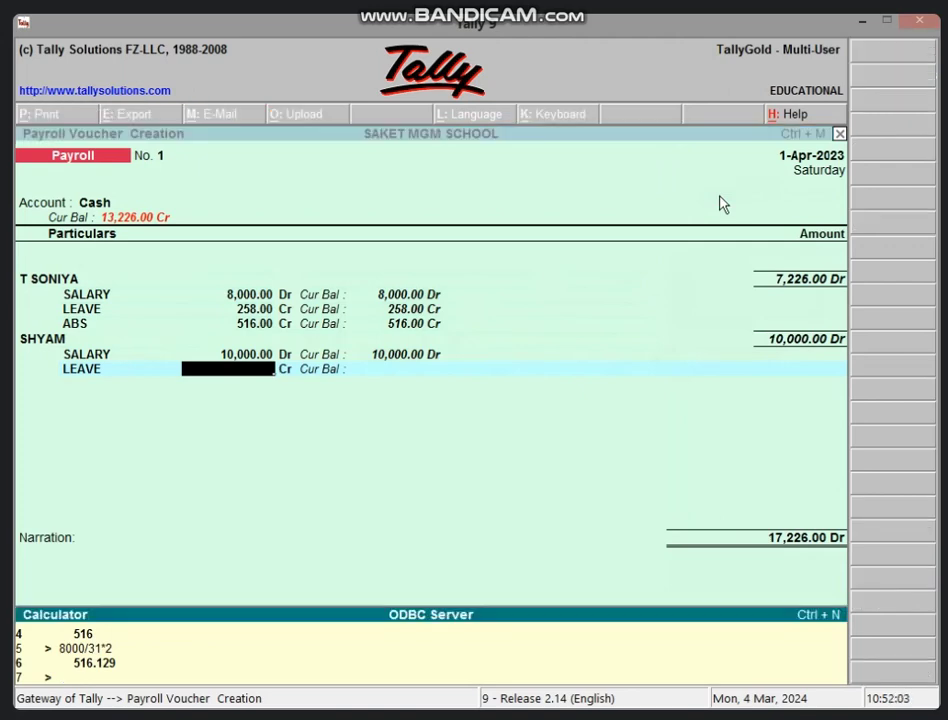
type("10000/31")
key("Return")
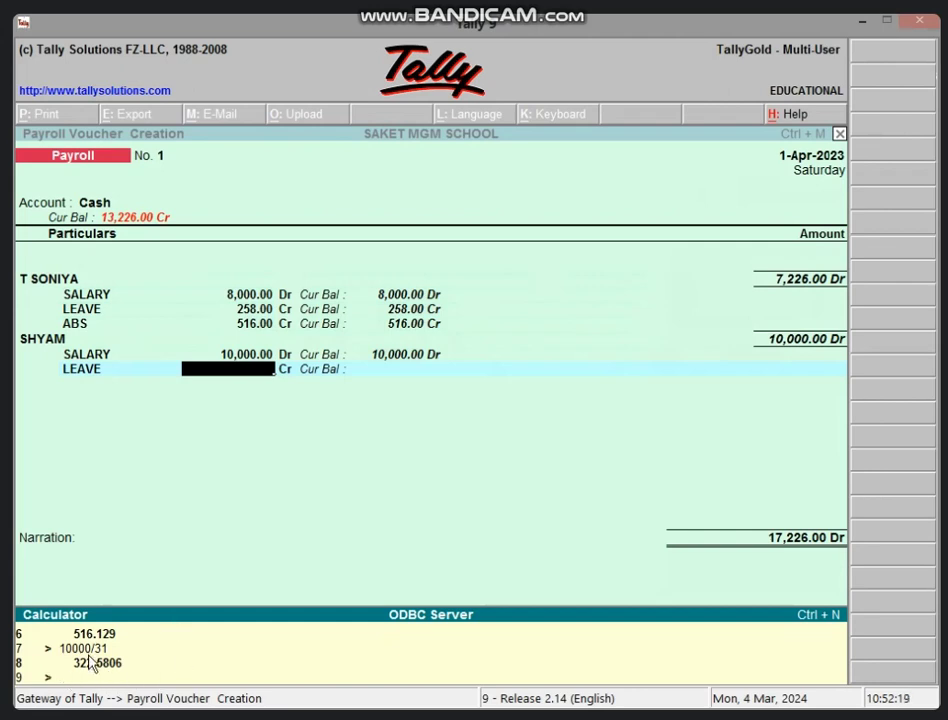
left_click(243, 377)
type("2")
key("BackSpace")
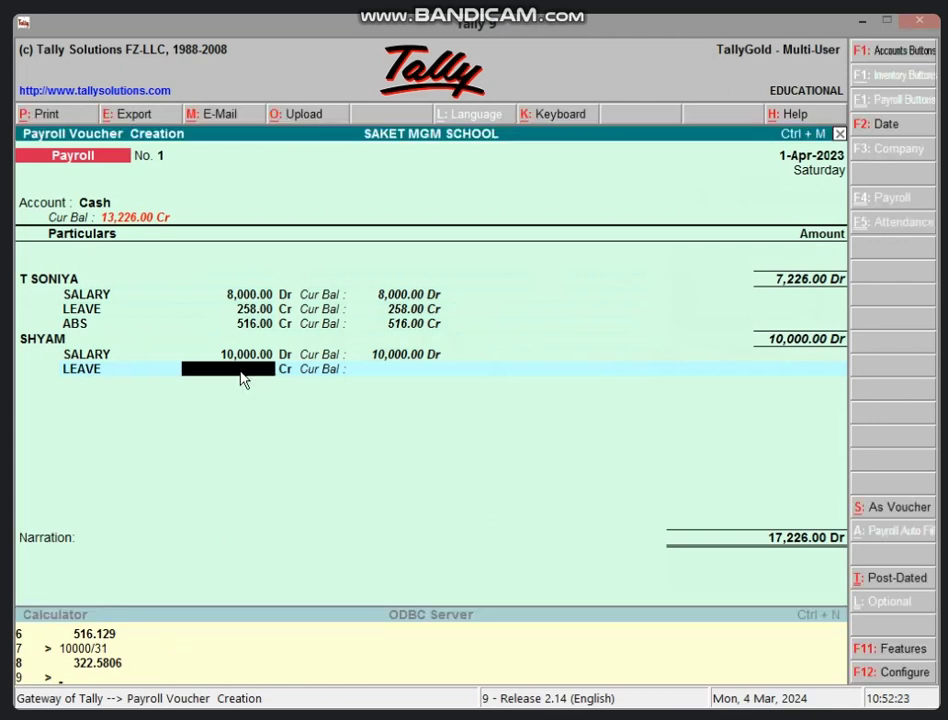
type("323")
key("Return")
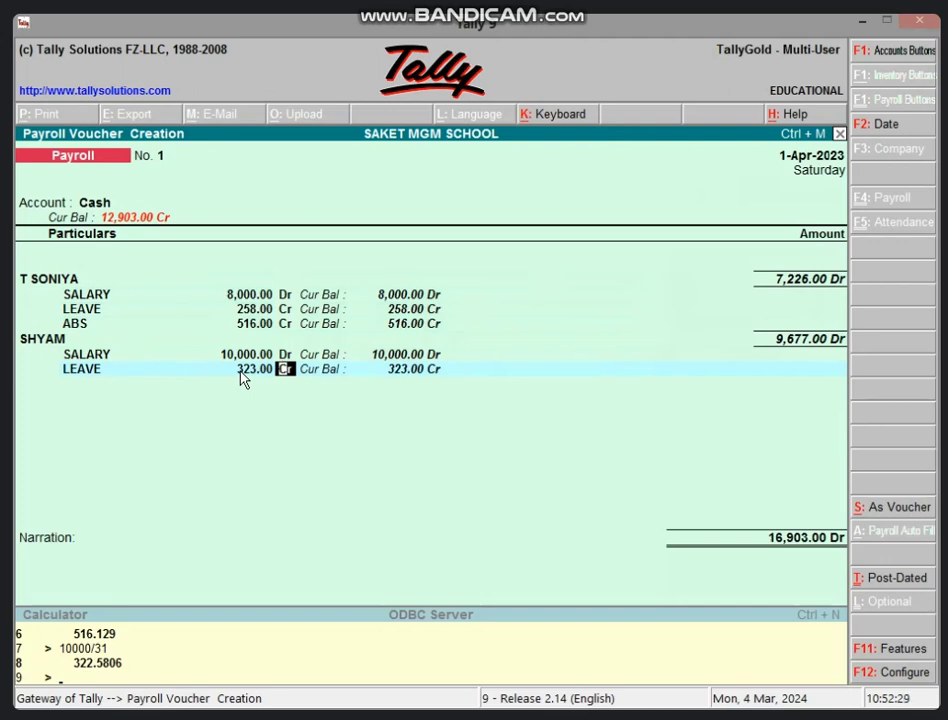
key("Return")
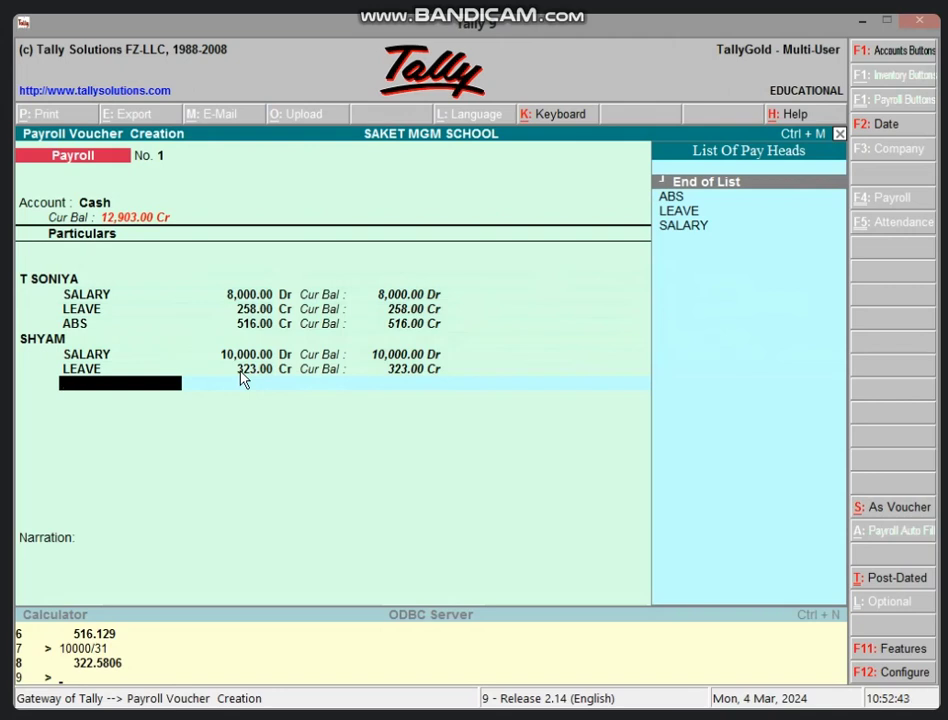
Finish the employee entries, save the payroll voucher with the narration BEING SALARY PAID, and leave voucher creation.
key("Return")
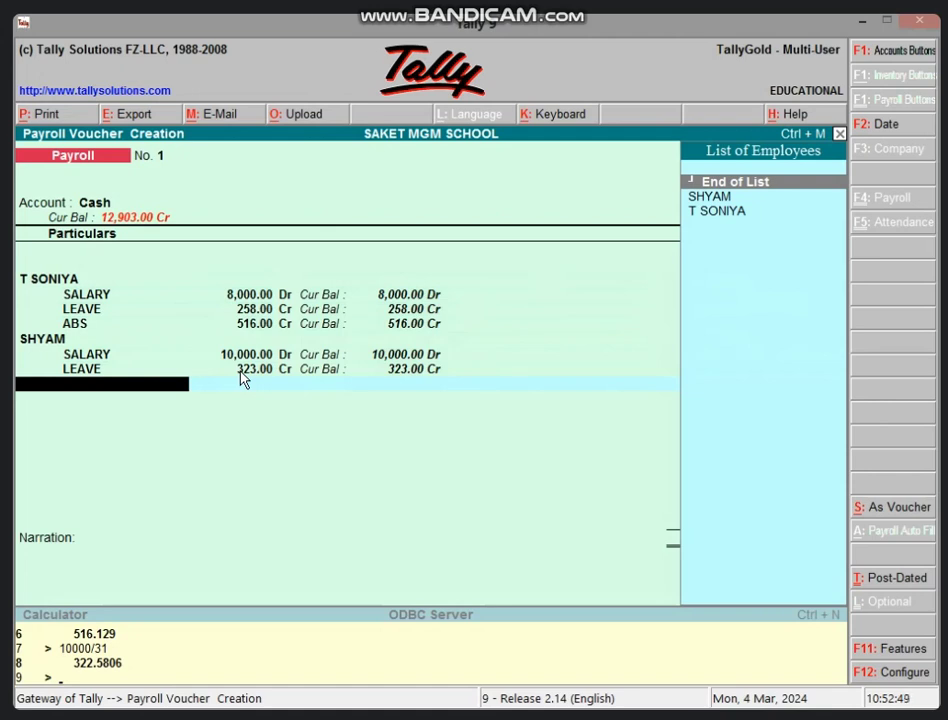
key("Return")
type("B")
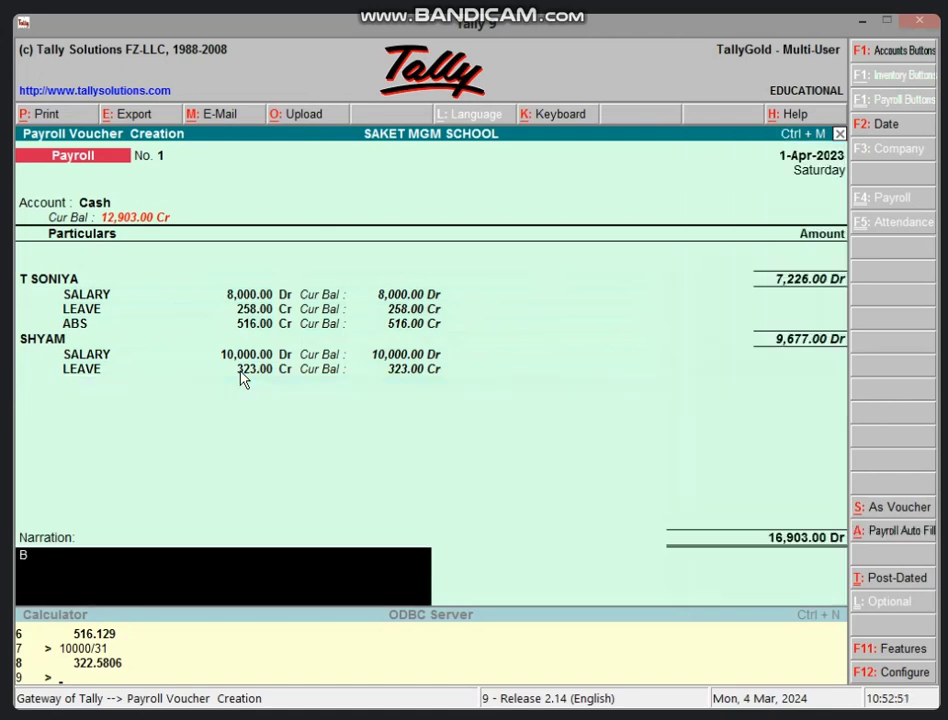
type("EING SALARY PAID")
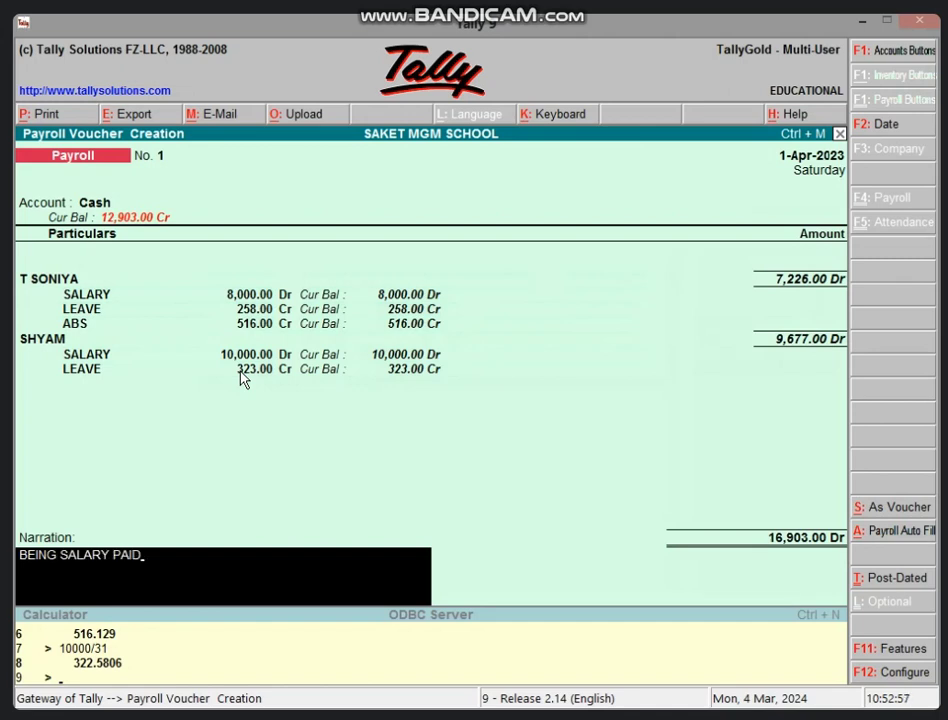
key("Return")
key("Return")
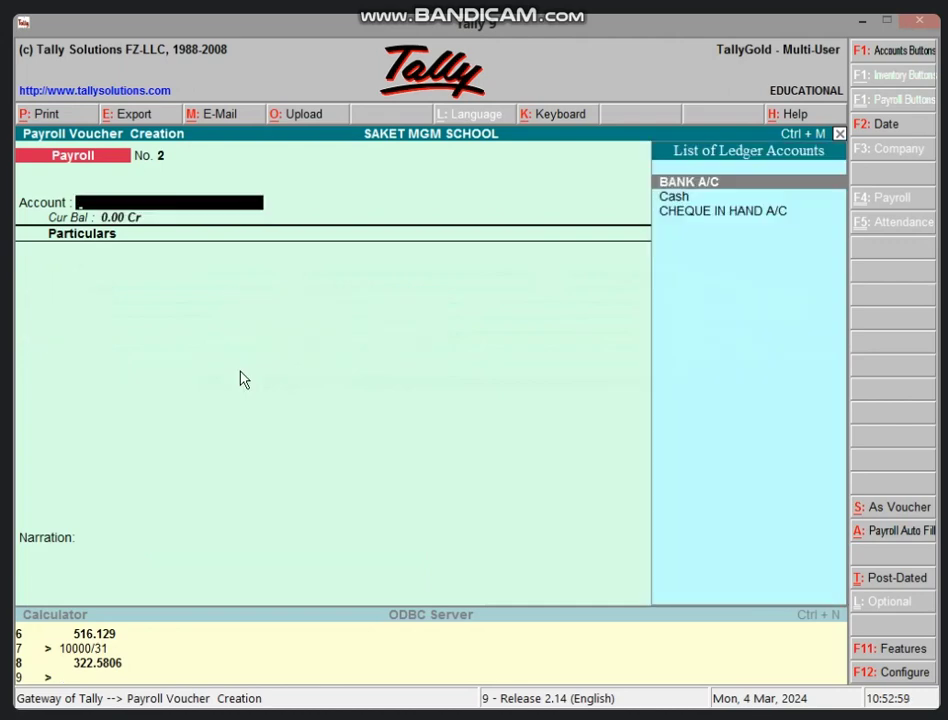
key("Escape")
key("Return")
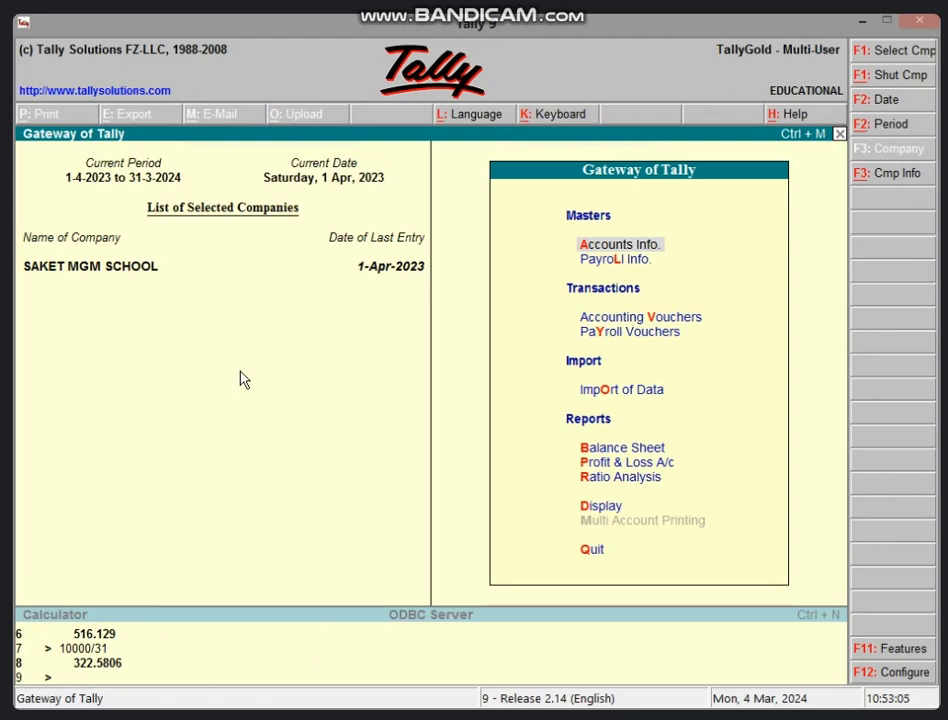
key("y")
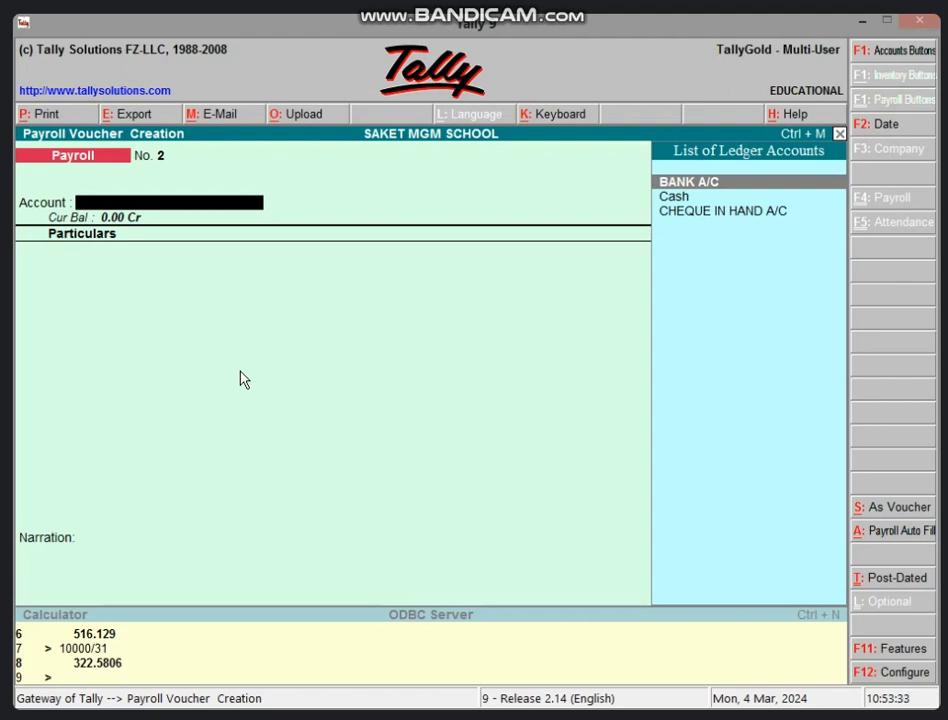
key("Escape")
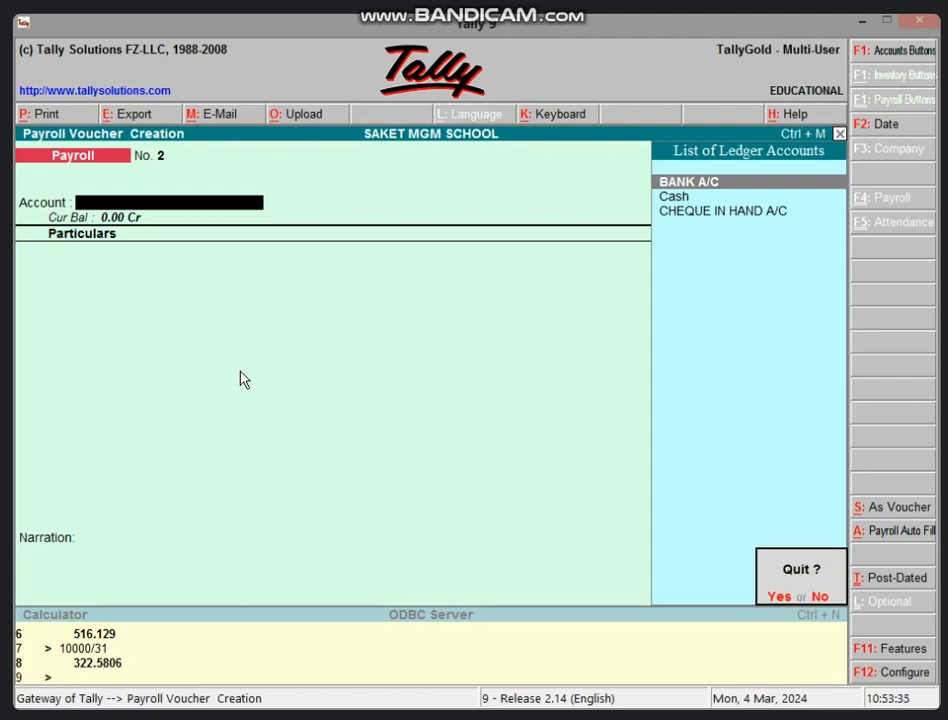
key("Return")
Open the ledger selection list in the account books.
key("d")
key("a")
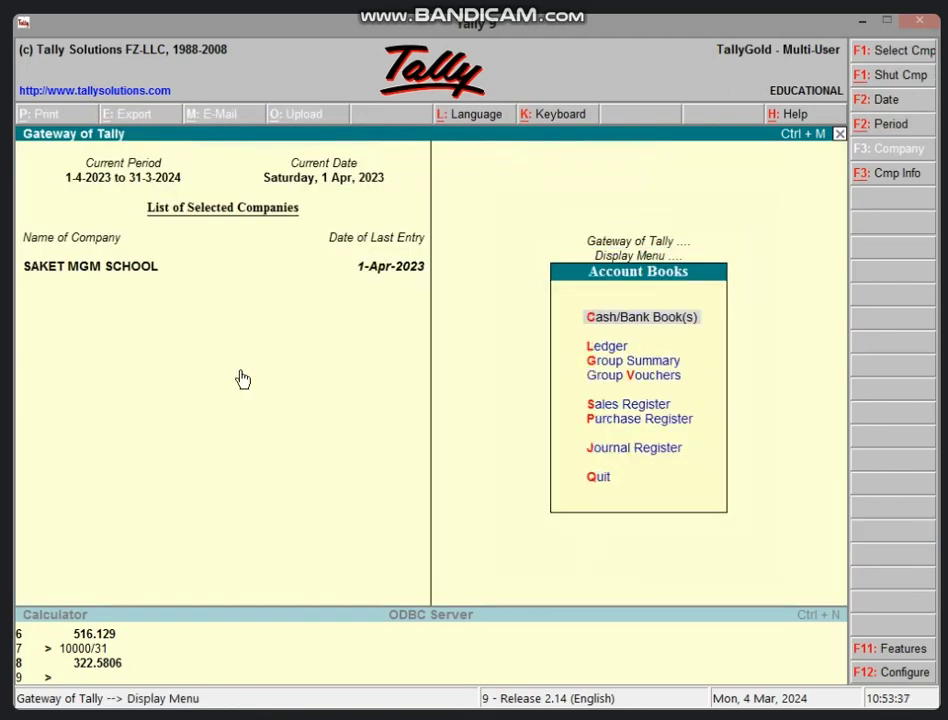
key("l")
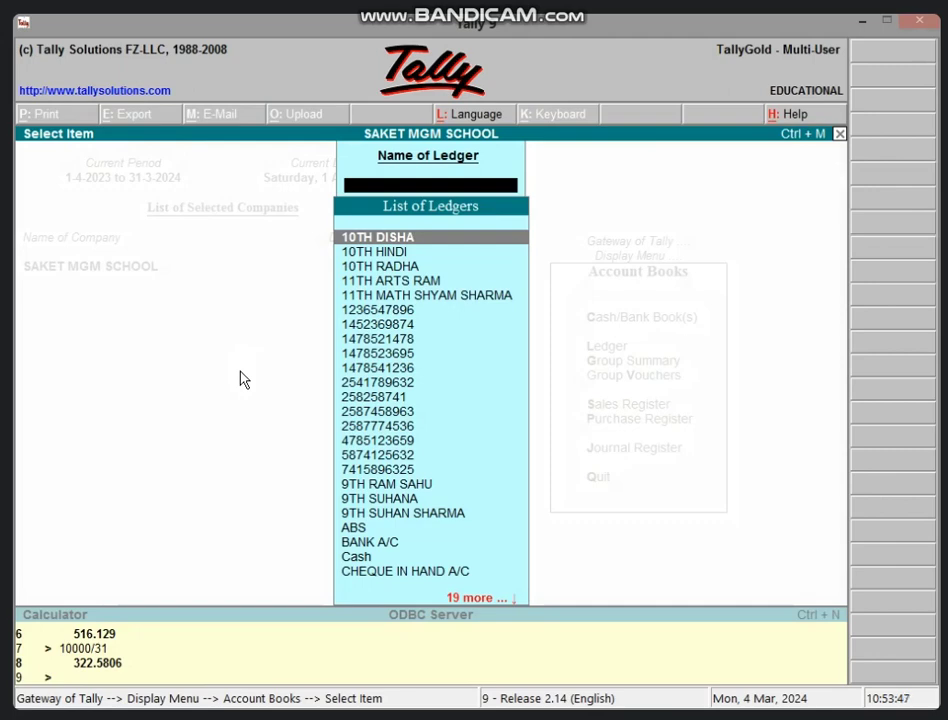
type("T")
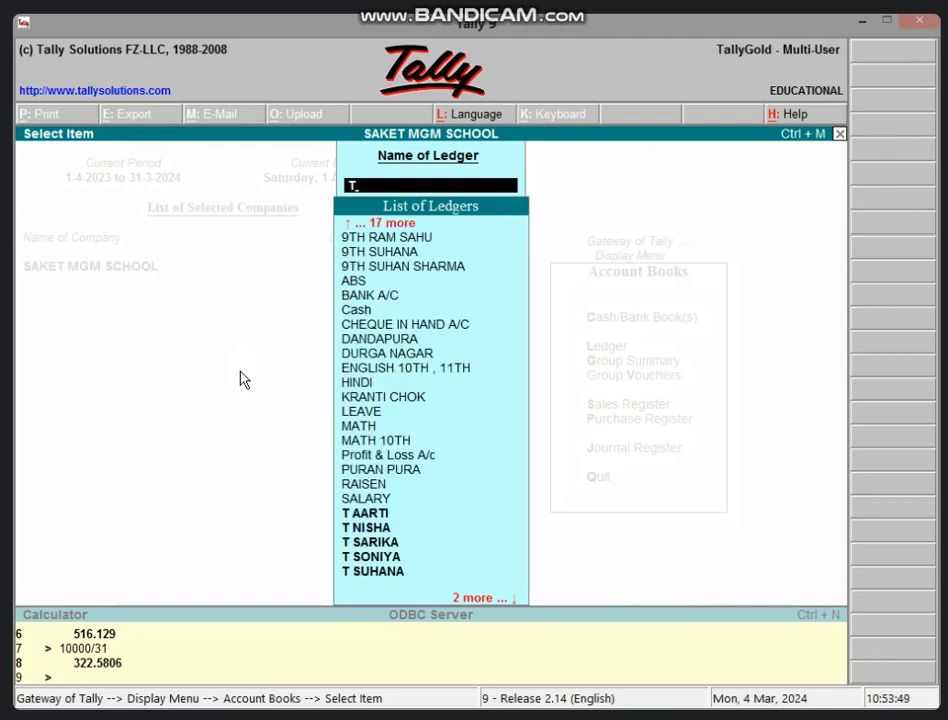
key("Down")
key("Down")
key("Down")
key("Down")
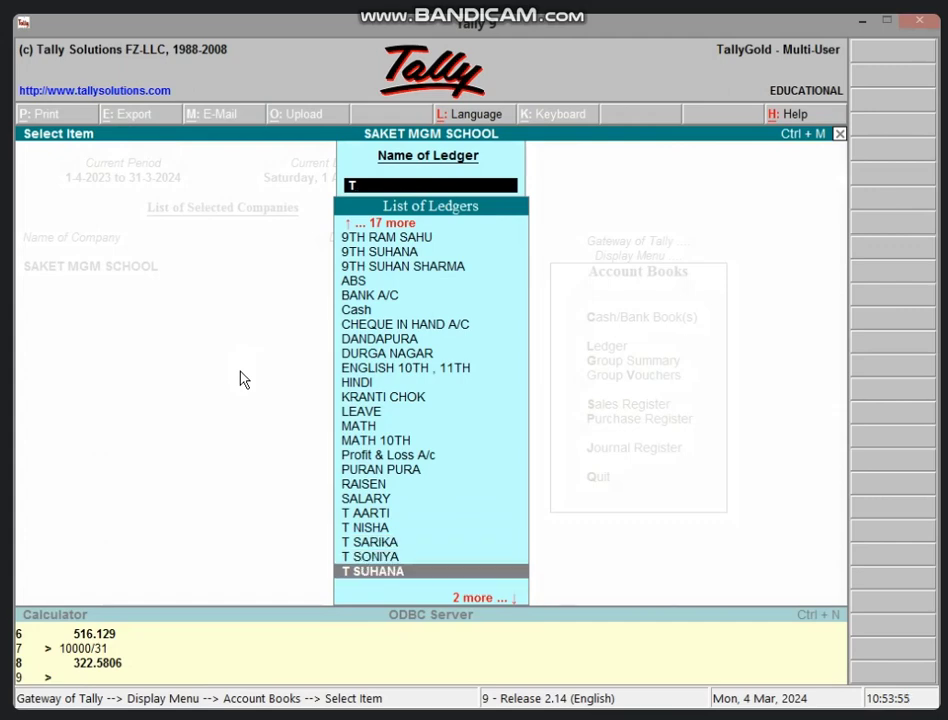
type("S")
key("BackSpace")
key("BackSpace")
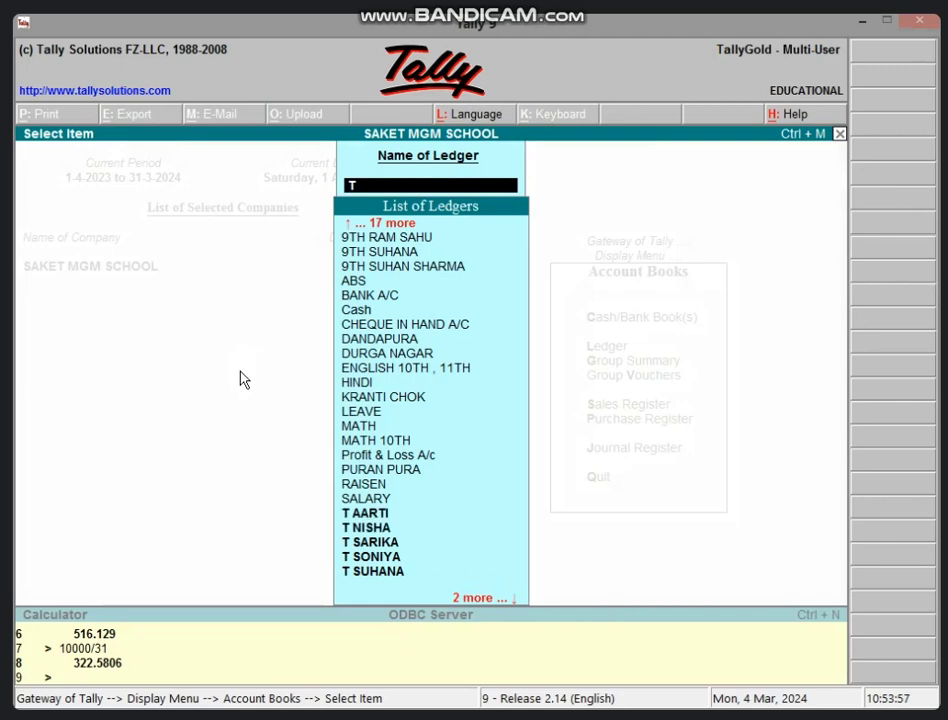
Display the SALARY ledger's vouchers, inspect payroll voucher no. 1, and return to the ledger selection.
type("SA")
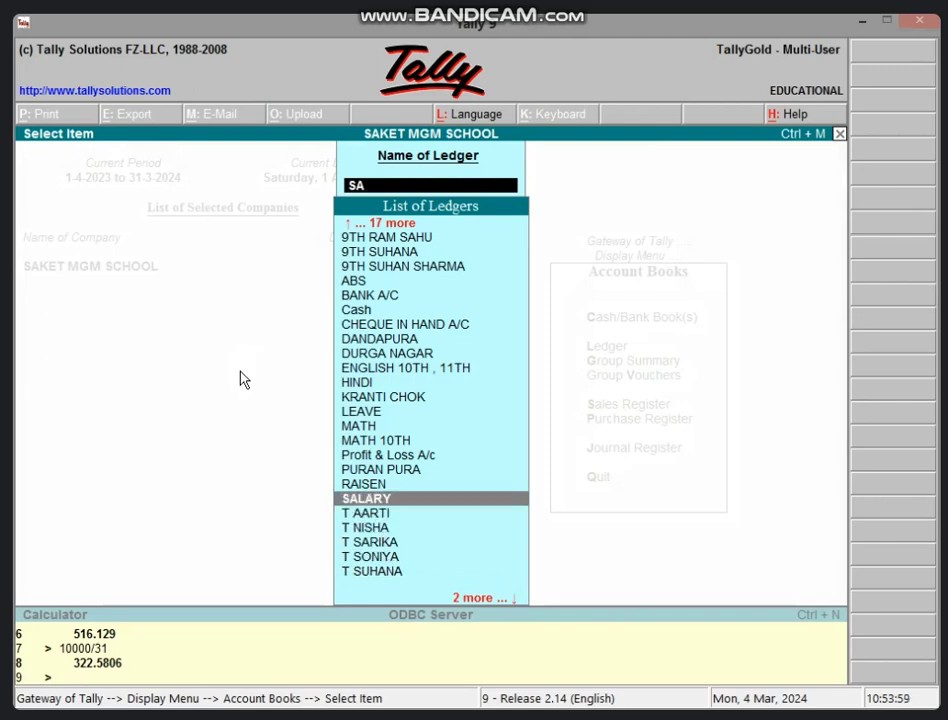
key("Return")
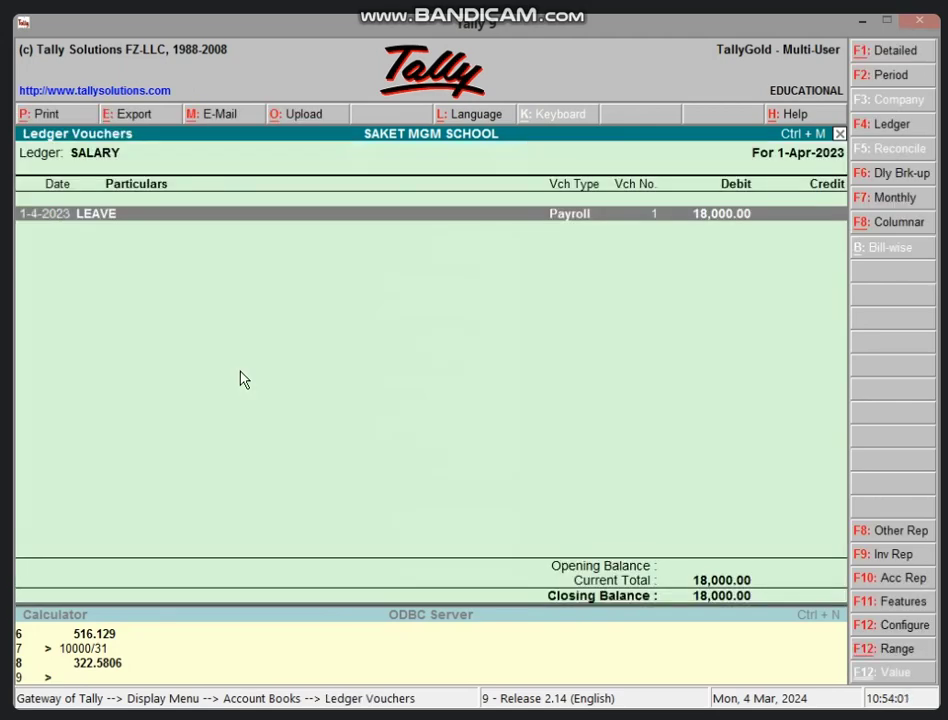
key("Return")
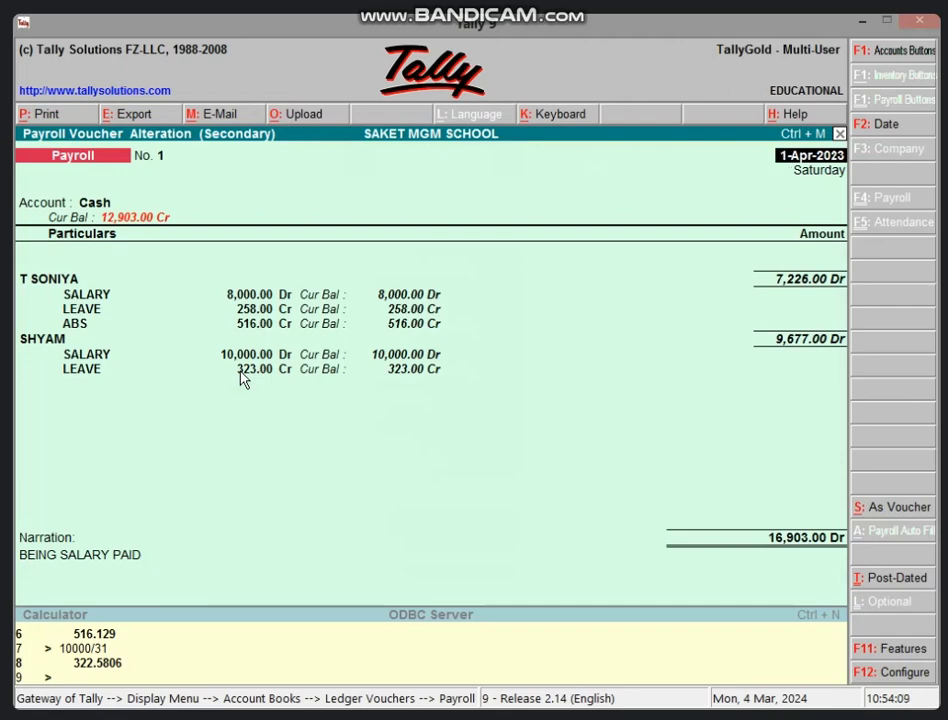
key("Escape")
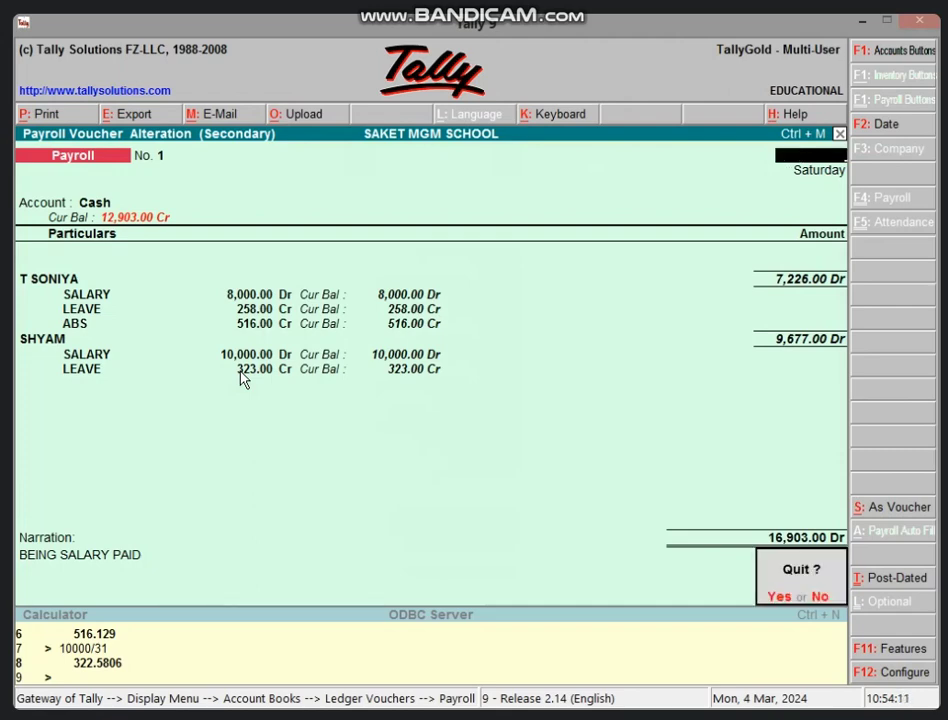
key("y")
key("Escape")
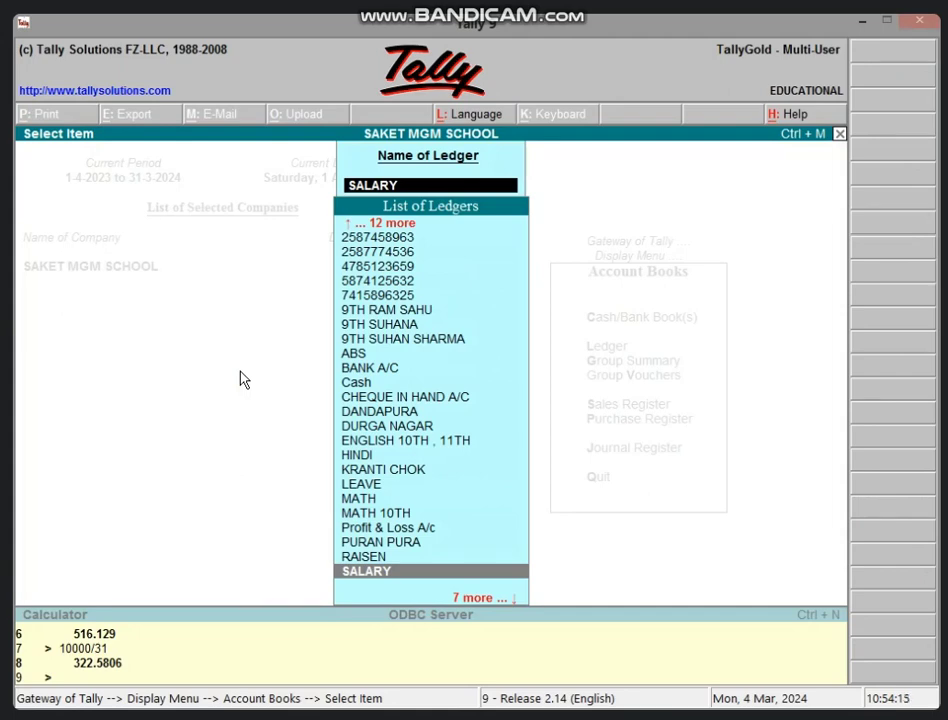
Reopen payroll voucher no. 1 through the SALARY ledger to review its entries, and leave the account books.
key("Return")
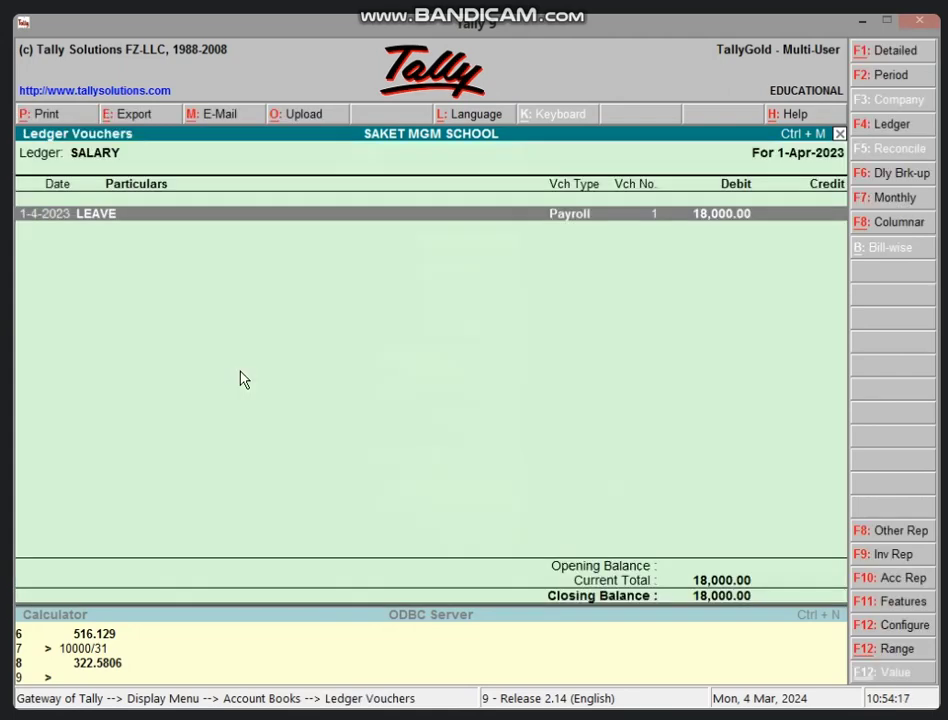
key("Return")
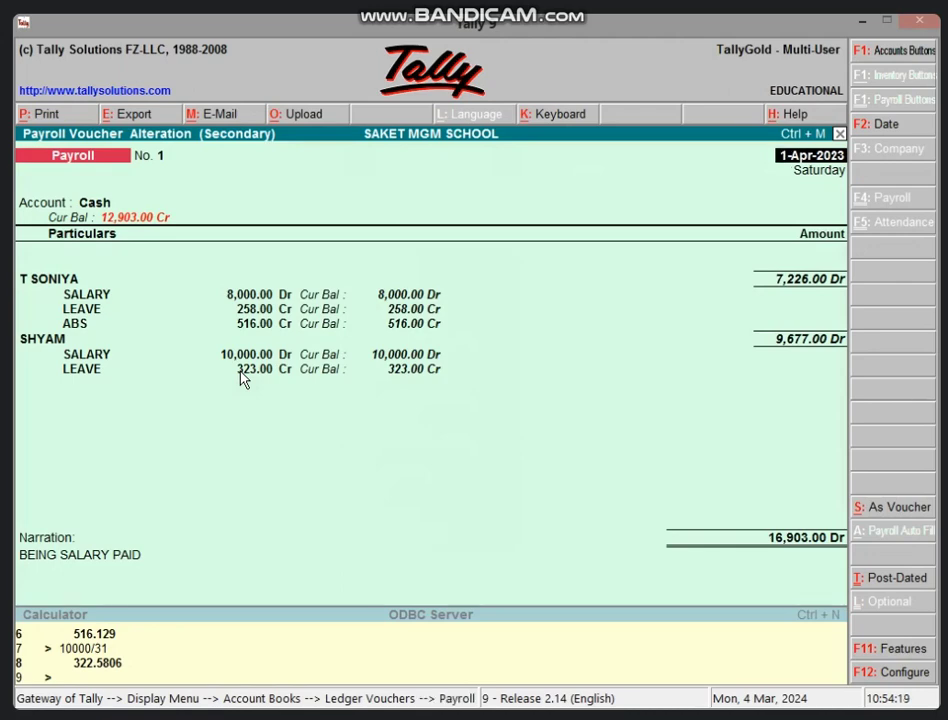
key("Escape")
key("Escape")
key("Escape")
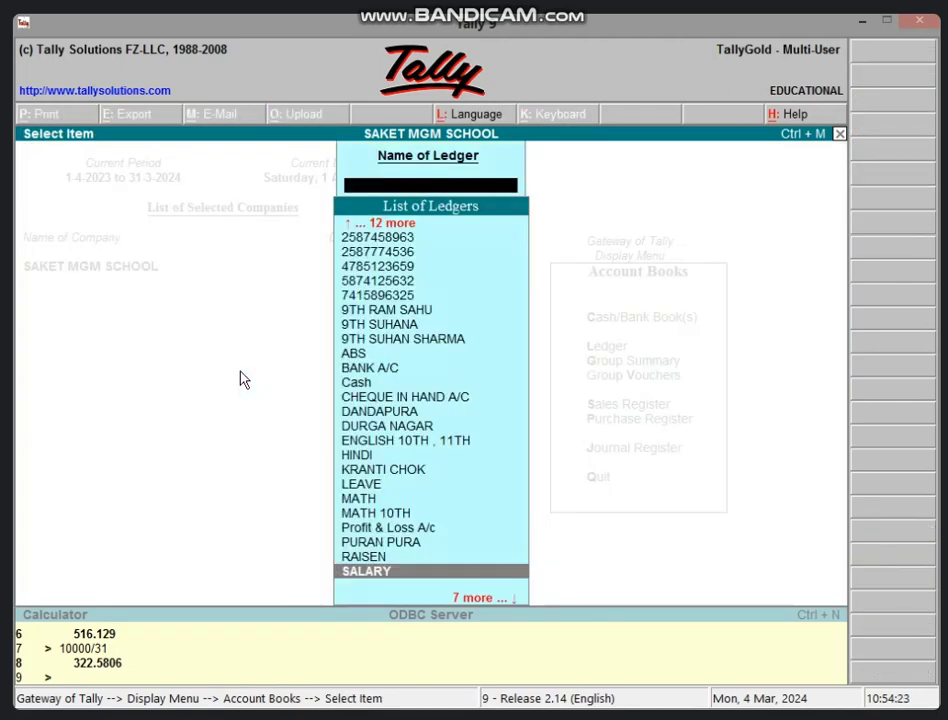
key("Escape")
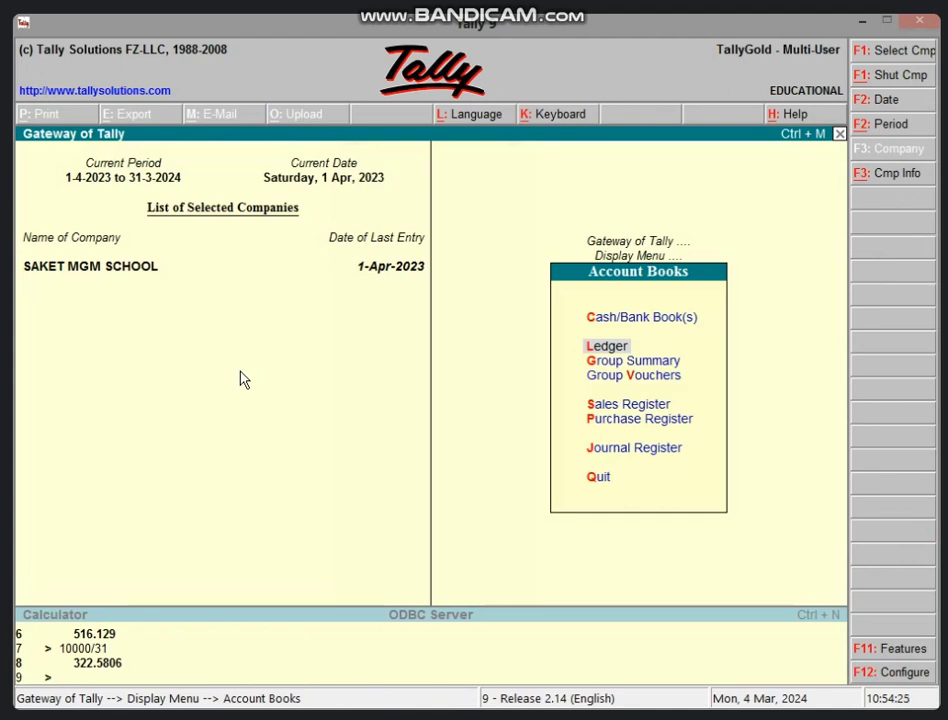
key("Escape")
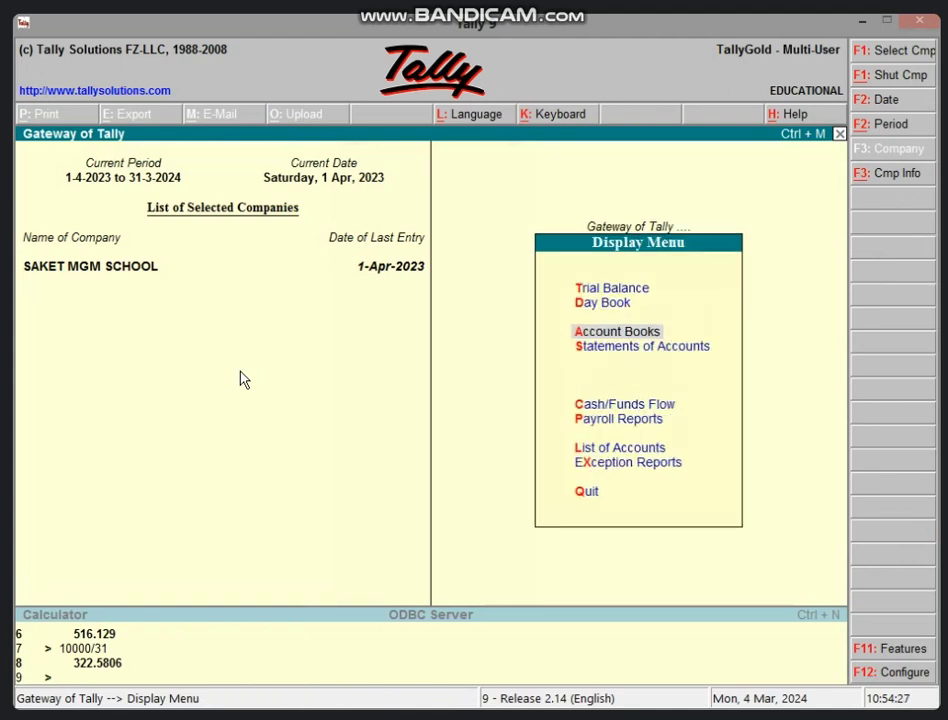
key("Escape")
Open the Statements of Payroll among the payroll reports.
key("Return")
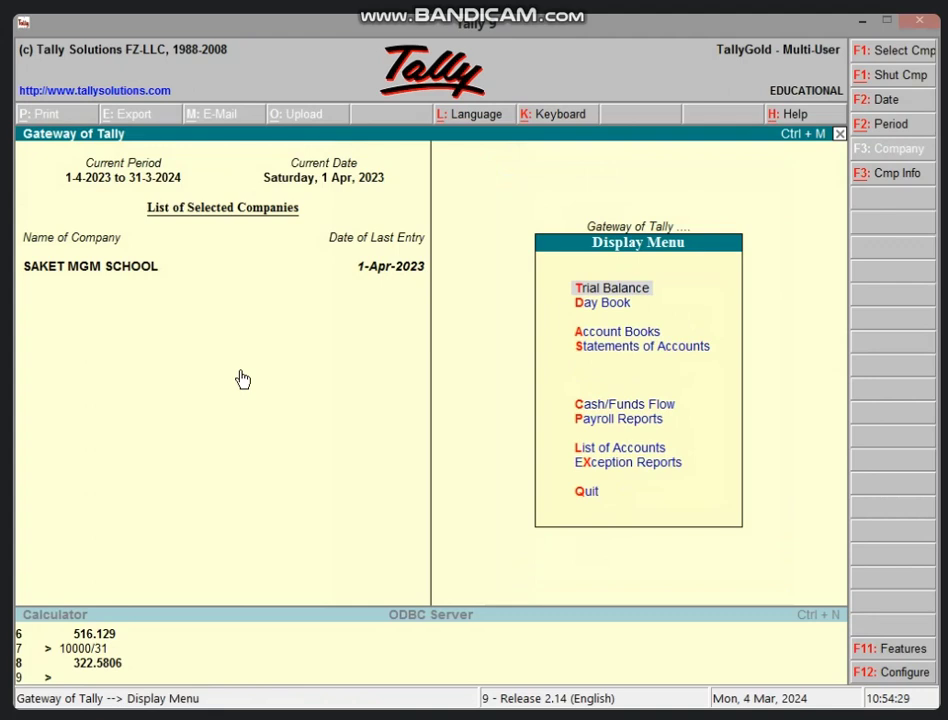
key("Down")
key("Down")
key("Down")
key("Down")
key("Down")
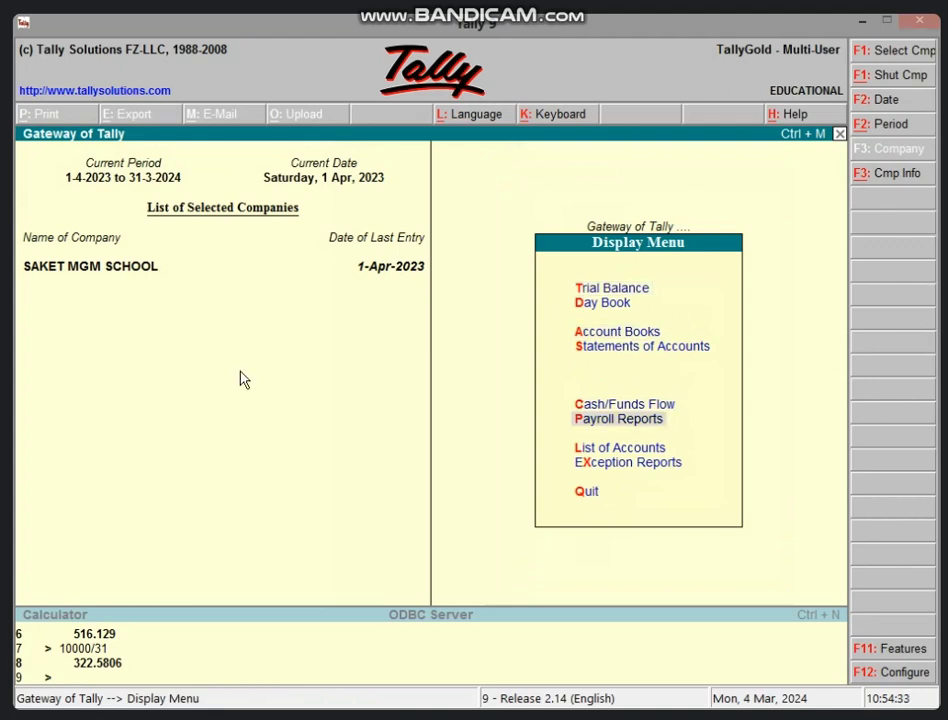
key("Return")
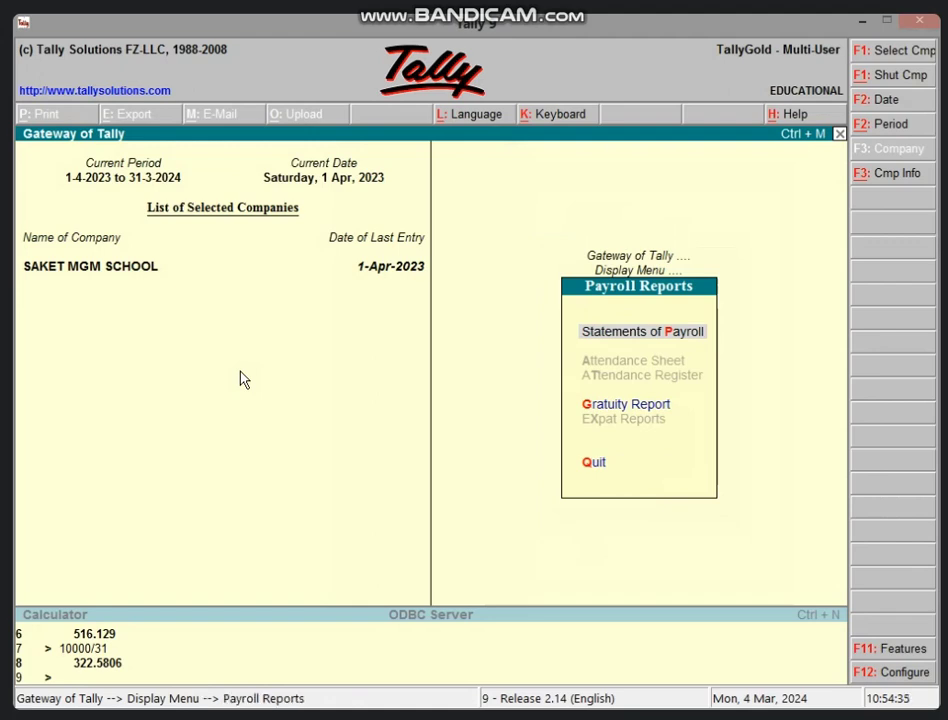
key("Return")
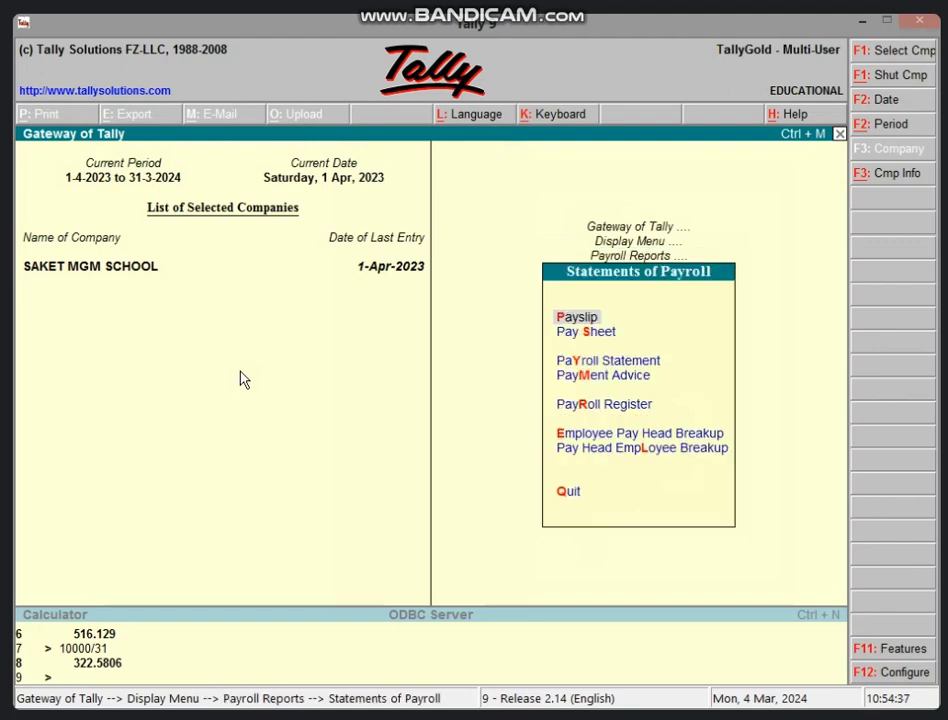
Examine the Pay Sheet for all employees' earnings, deductions and net amounts, and return to the Gateway of Tally.
key("Return")
key("Escape")
key("Down")
key("Return")
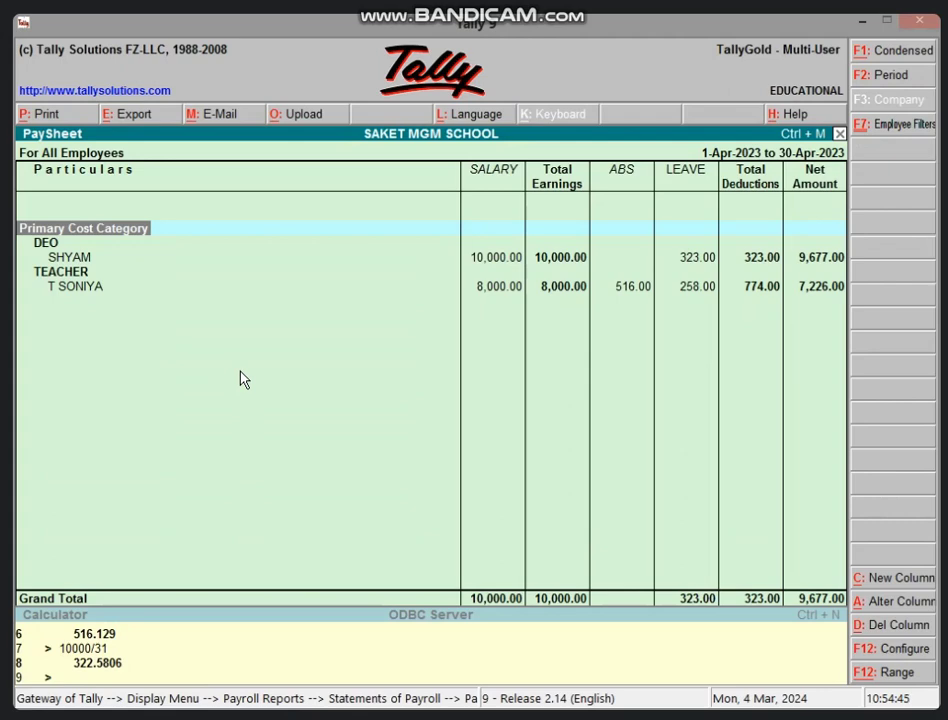
key("Escape")
key("Escape")
key("Escape")
key("Escape")
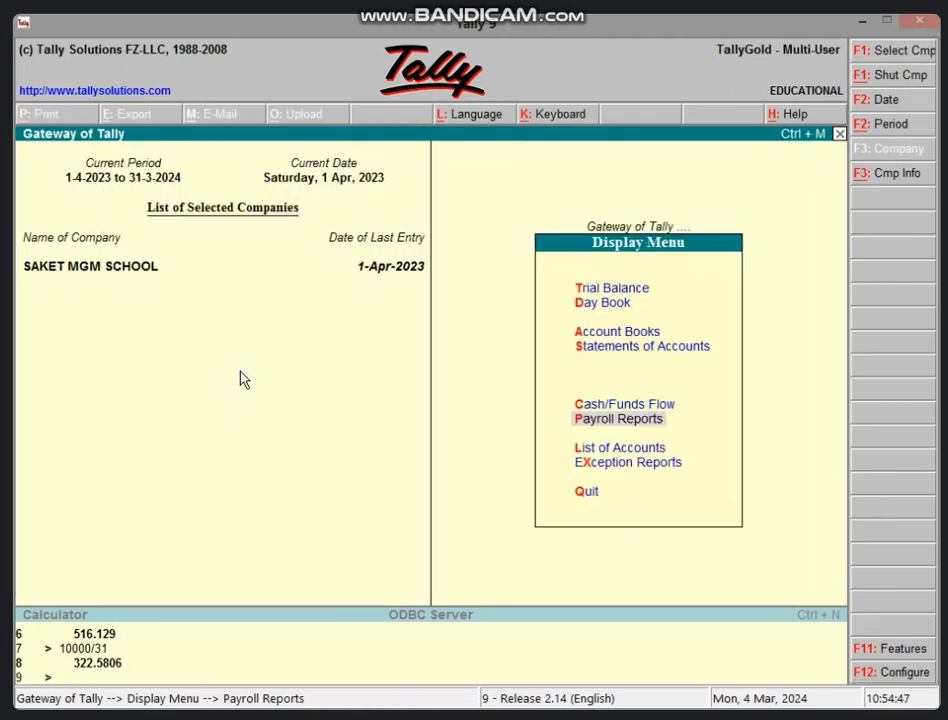
key("Escape")
key("Escape")
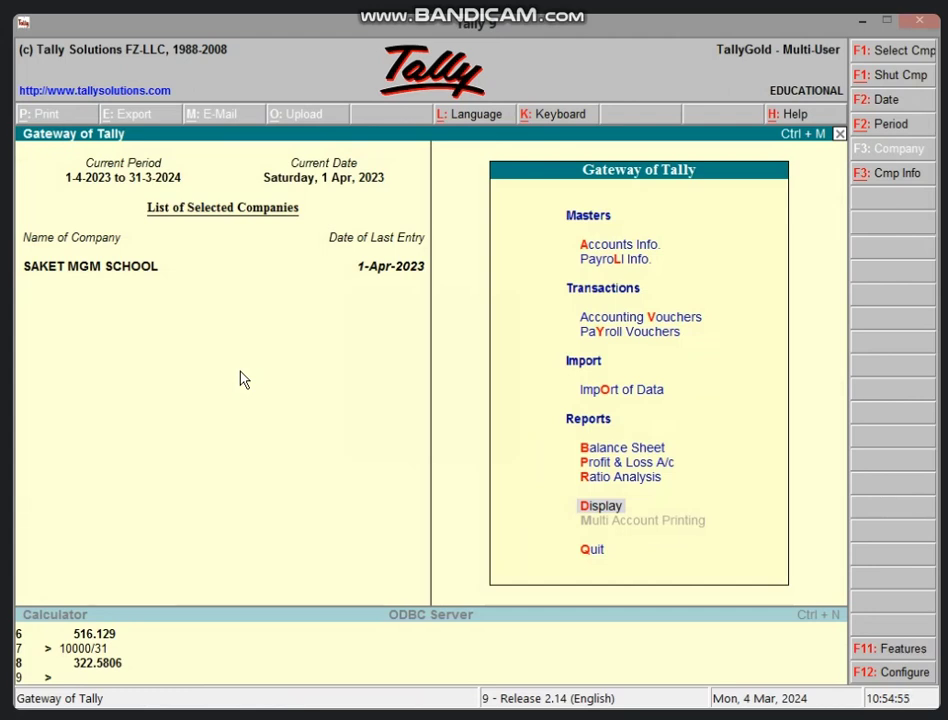
Open the list of available payroll reports, and back out of the display reports to the program's quit prompt.
key("Return")
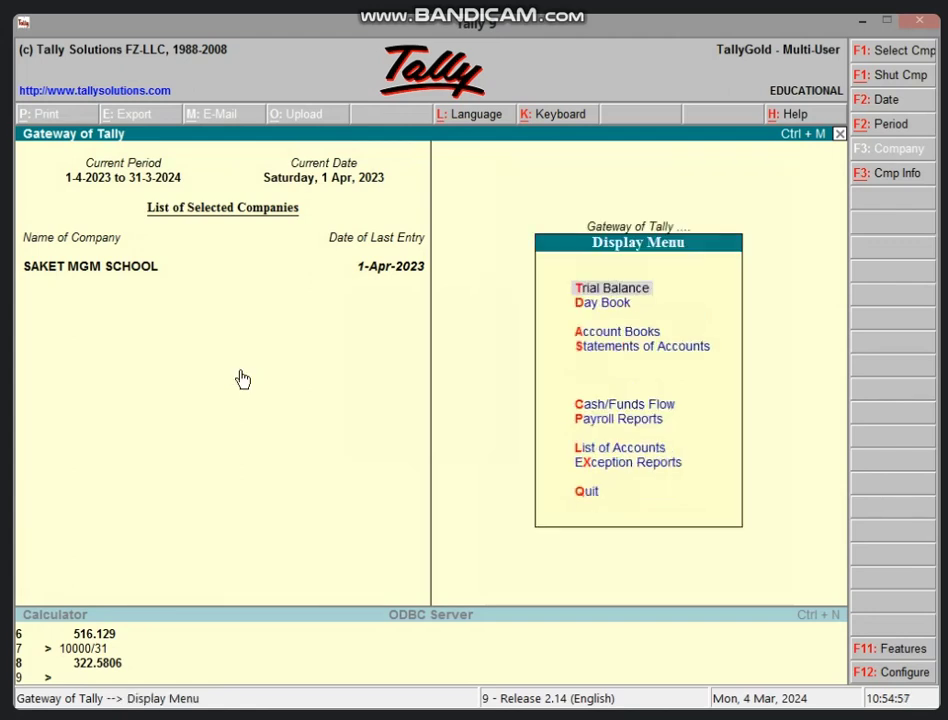
key("Down")
key("Down")
key("Down")
key("Down")
key("Down")
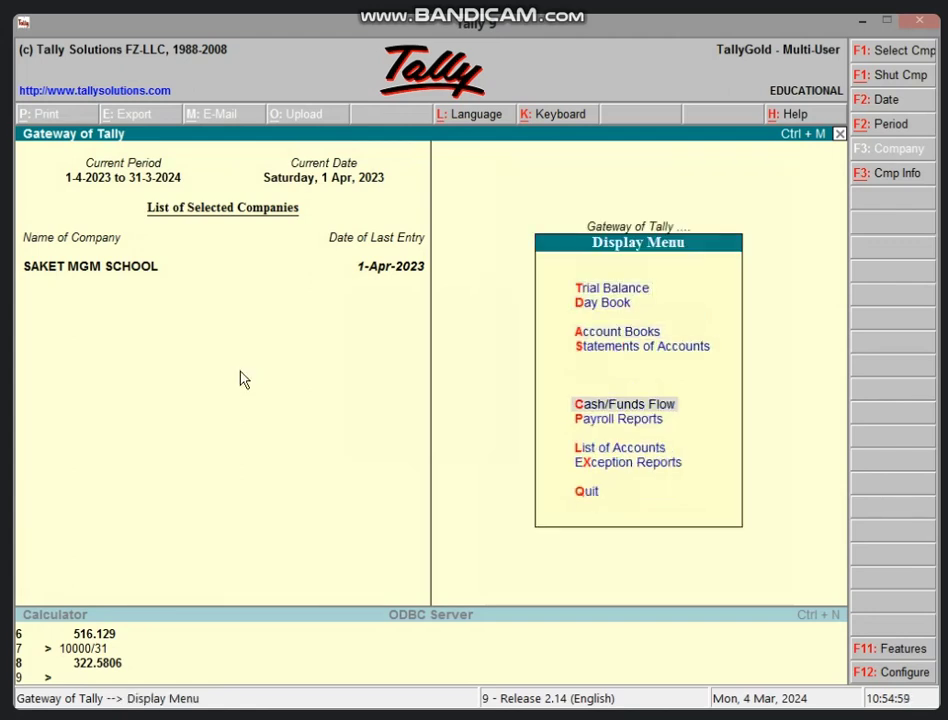
key("Return")
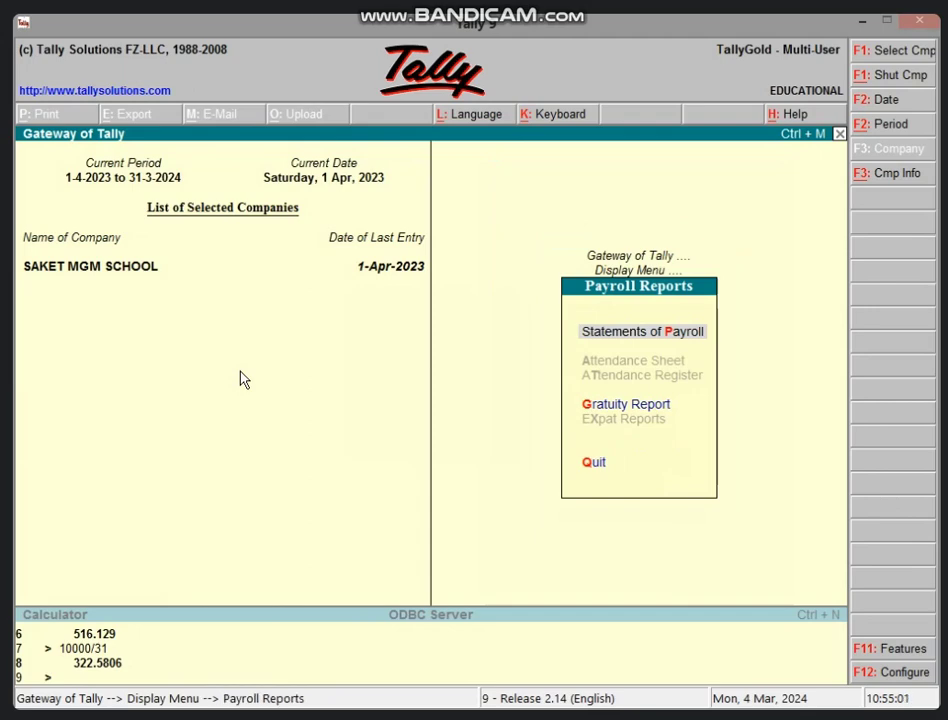
key("Escape")
key("Escape")
key("Escape")
key("Escape")
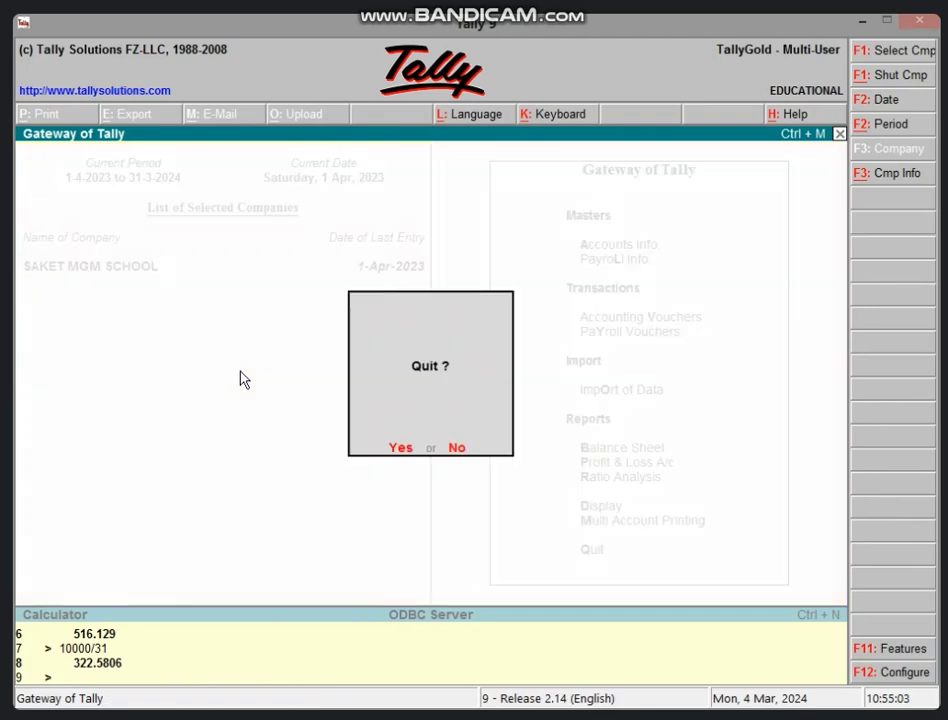